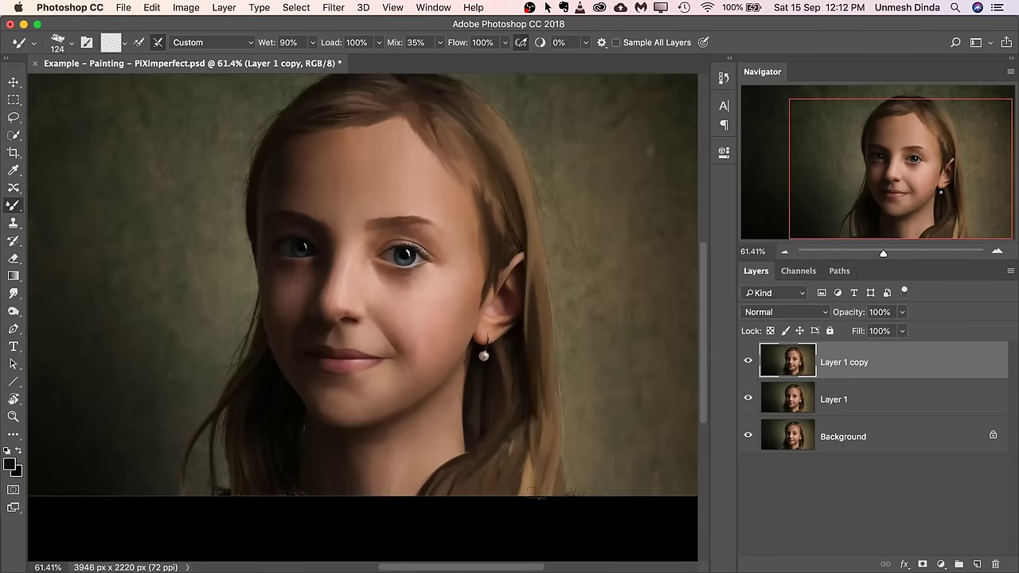
Zoom out to preview the whole finished oil painting before returning to the original portrait.
{"action": "scroll", "coordinate": [362, 285], "scroll_direction": "down", "scroll_amount": 2}
{"action": "left_click", "coordinate": [556, 450], "text": "alt"}
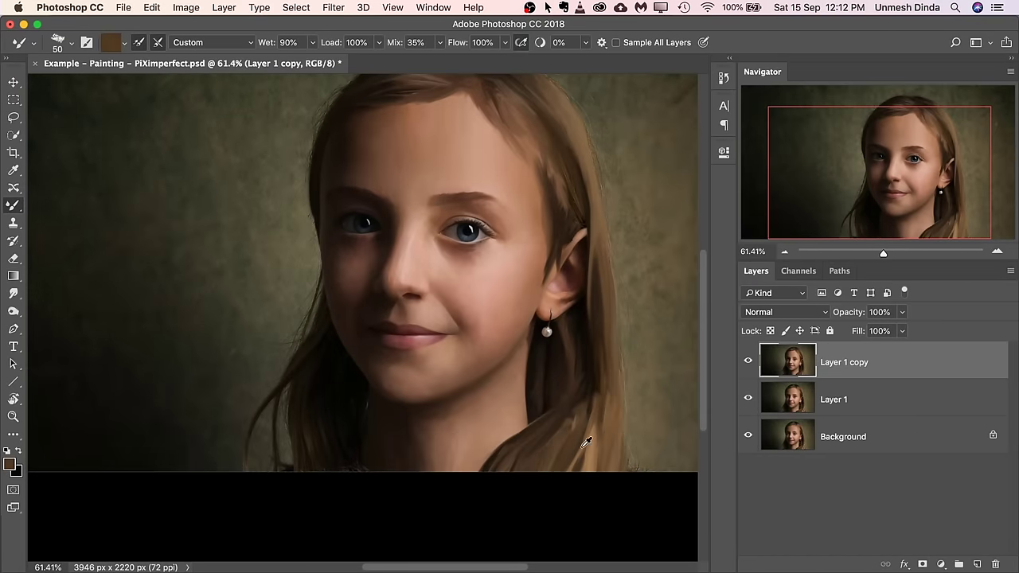
{"action": "key", "text": "super+minus"}
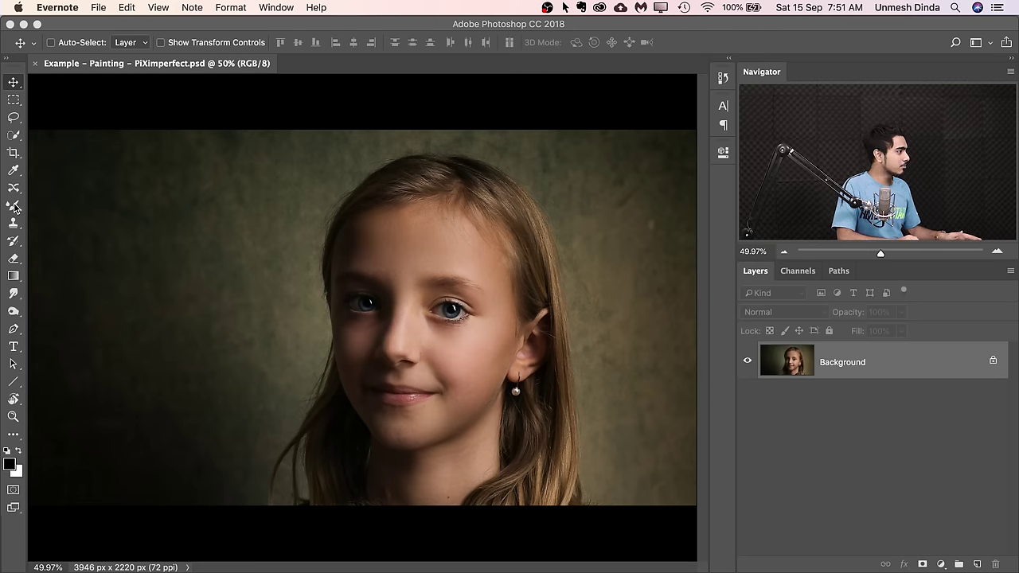
Switch to the Brush Tool and collapse the Wet Media, Real Oils and megapack preset folders.
{"action": "left_click_drag", "start_coordinate": [14, 207], "coordinate": [47, 203]}
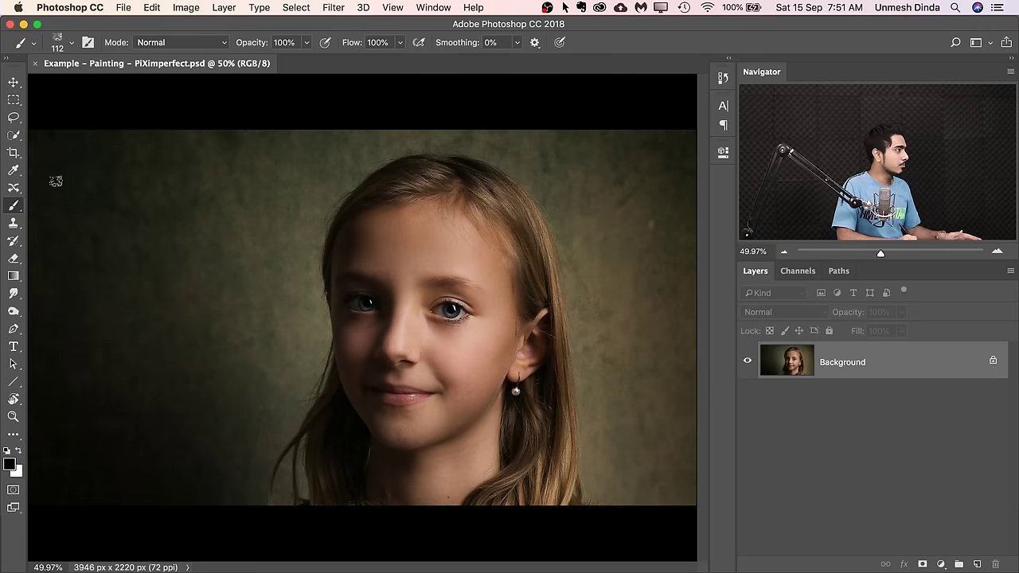
{"action": "left_click", "coordinate": [72, 43]}
{"action": "left_click", "coordinate": [26, 213]}
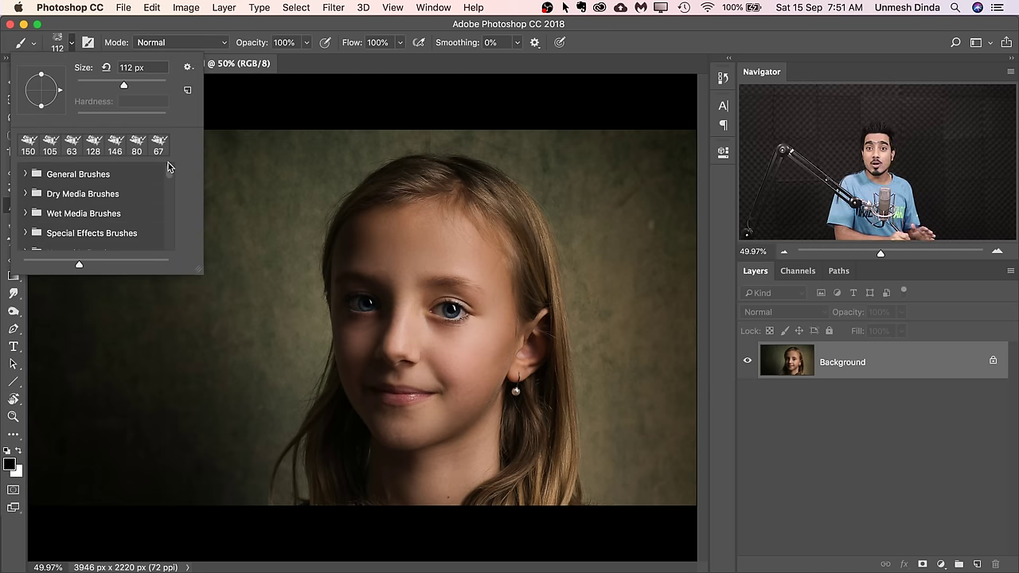
{"action": "scroll", "coordinate": [167, 177], "scroll_direction": "down", "scroll_amount": 3}
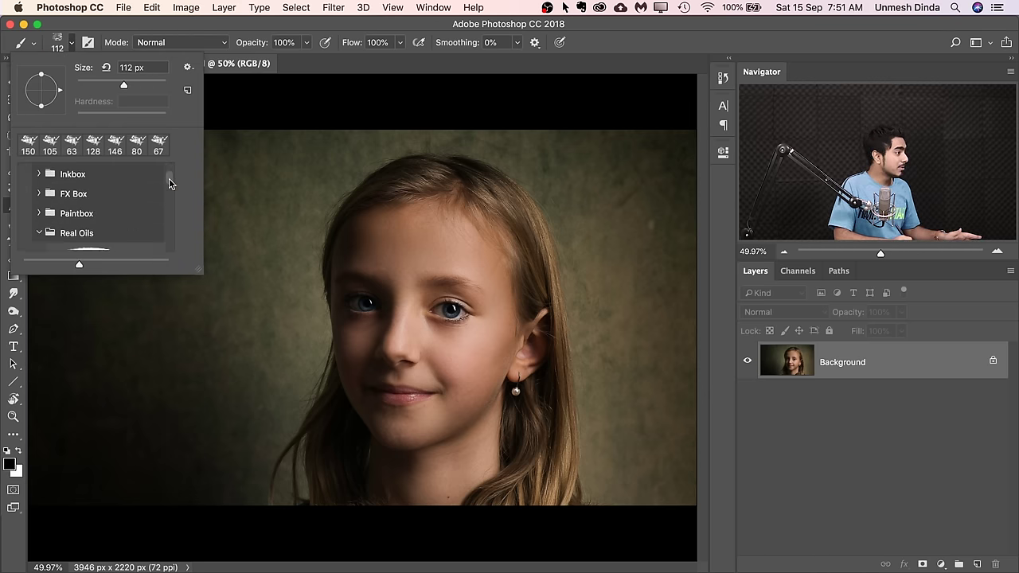
{"action": "mouse_move", "coordinate": [200, 268]}
{"action": "left_mouse_down"}
{"action": "mouse_move", "coordinate": [252, 496]}
{"action": "mouse_move", "coordinate": [283, 561]}
{"action": "left_mouse_up"}
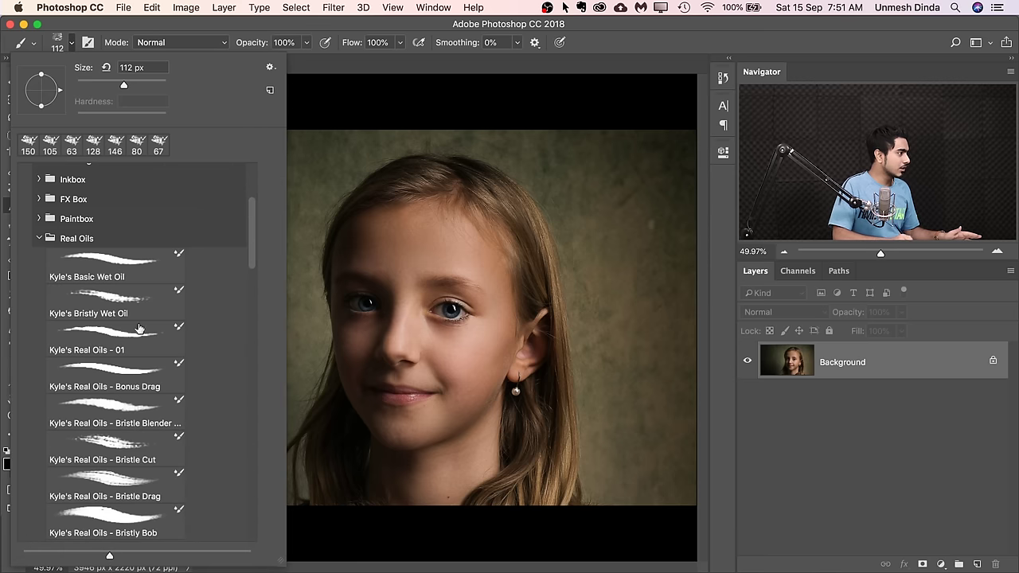
{"action": "left_click", "coordinate": [36, 239]}
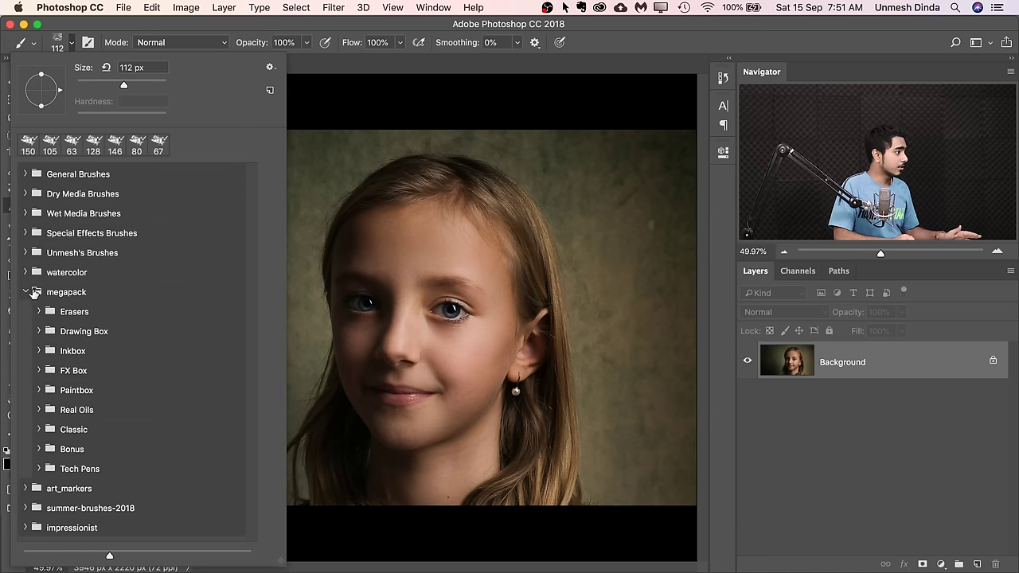
{"action": "left_click", "coordinate": [26, 293]}
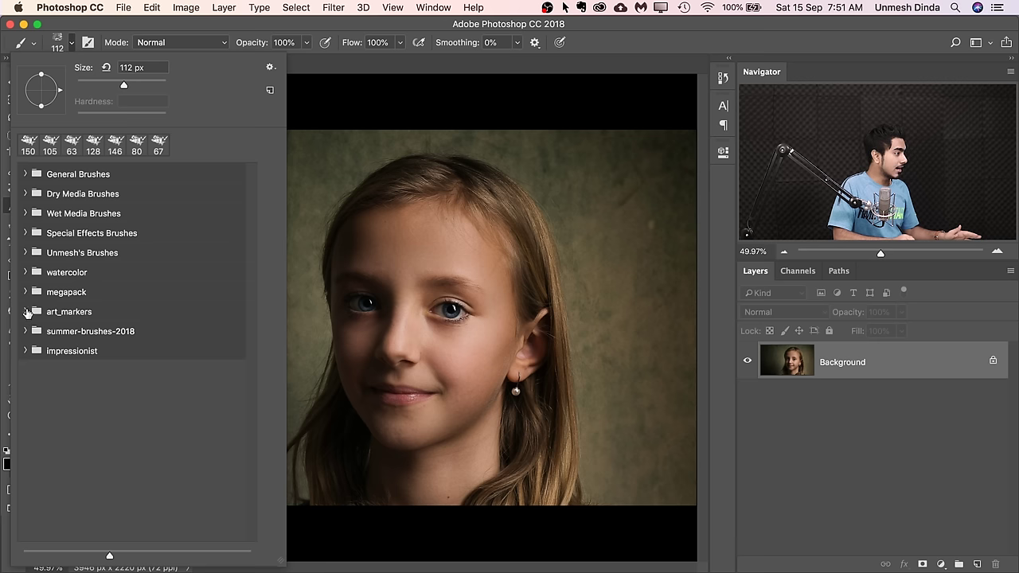
Browse the art_markers and watercolor brush folders, then choose Get More Brushes from the gear menu.
{"action": "left_click", "coordinate": [26, 312]}
{"action": "left_click", "coordinate": [27, 312]}
{"action": "left_click", "coordinate": [24, 272]}
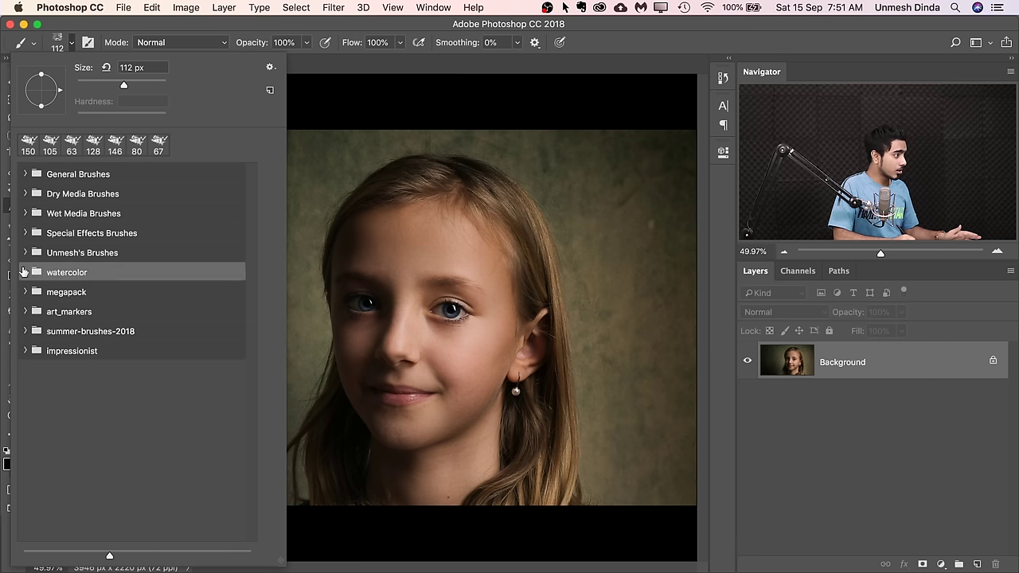
{"action": "left_click", "coordinate": [24, 272]}
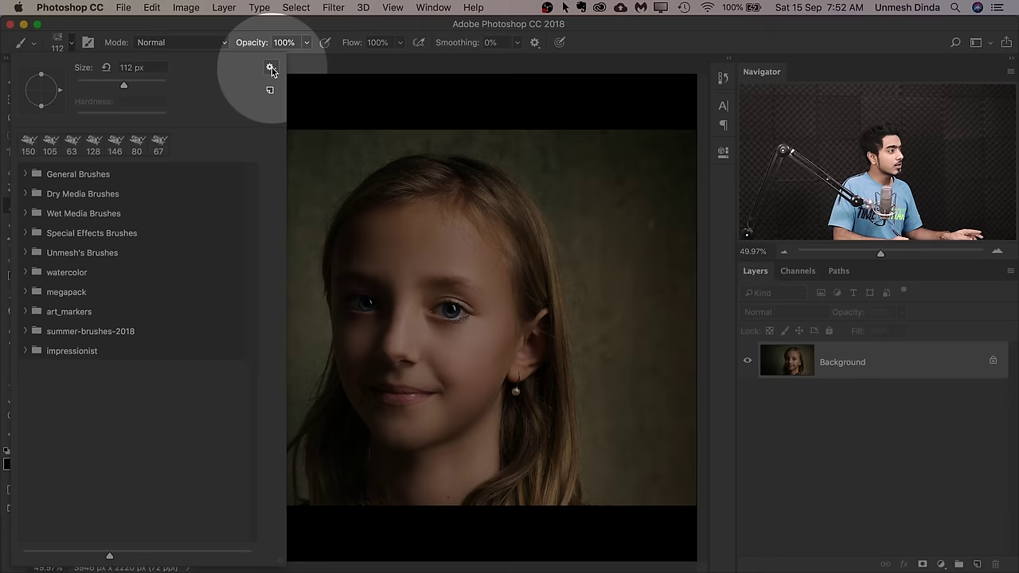
{"action": "left_click", "coordinate": [269, 67]}
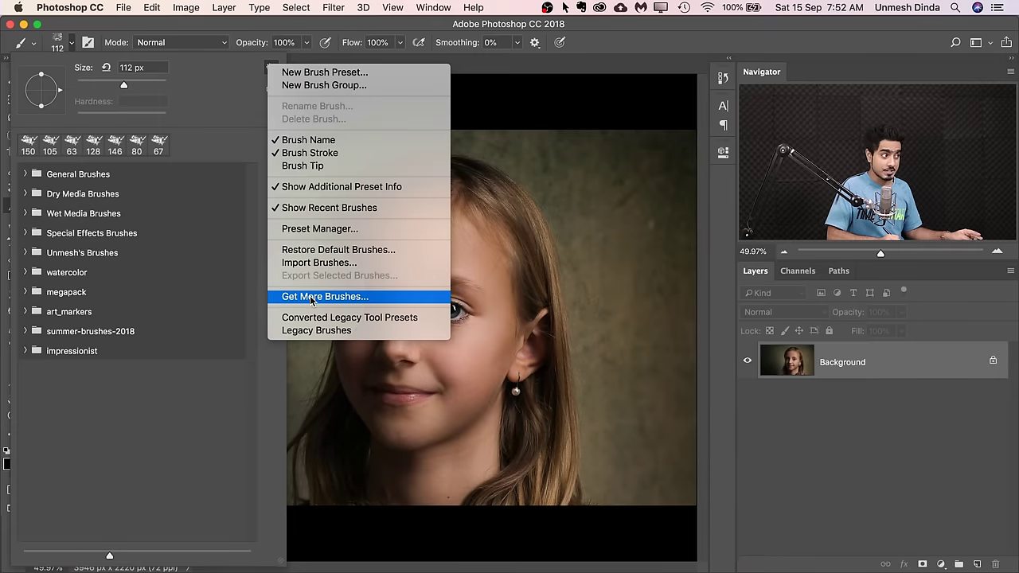
{"action": "left_click", "coordinate": [310, 297]}
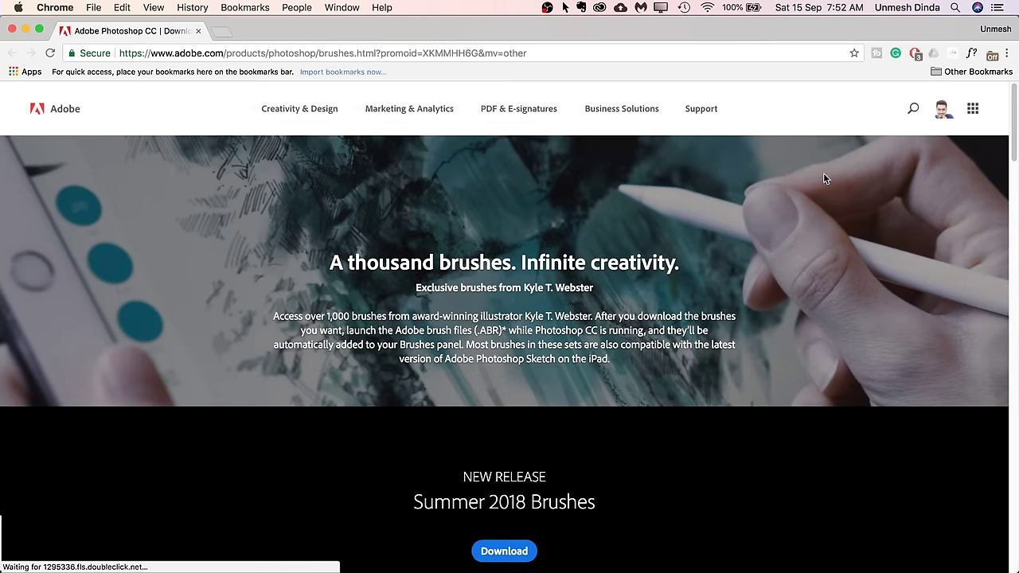
Review the Megapack, Watercolor and other brush packs on Adobe's page, then close Chrome.
{"action": "scroll", "coordinate": [664, 332], "scroll_direction": "down", "scroll_amount": 5}
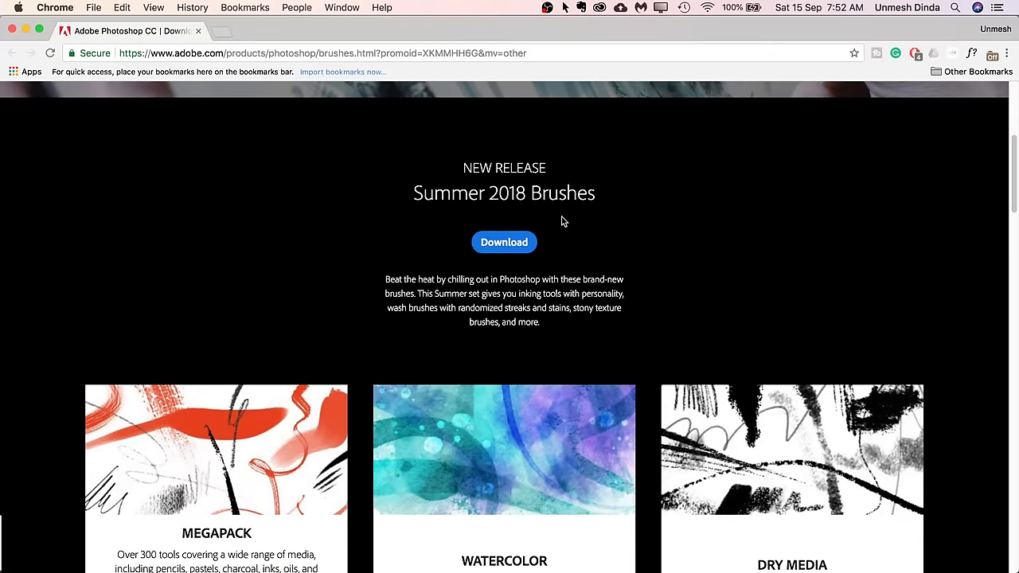
{"action": "scroll", "coordinate": [563, 221], "scroll_direction": "down", "scroll_amount": 3}
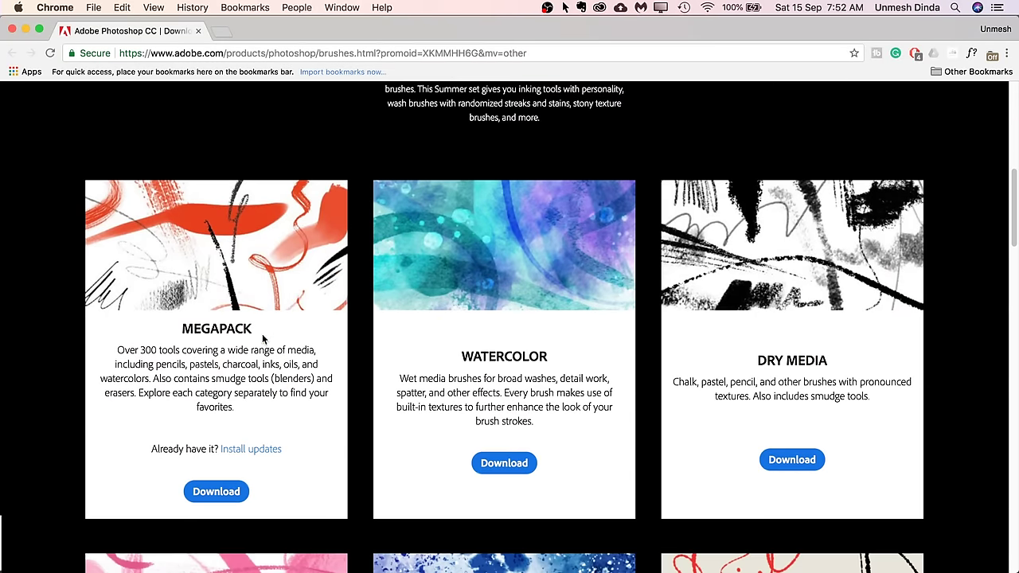
{"action": "scroll", "coordinate": [484, 296], "scroll_direction": "down", "scroll_amount": 4}
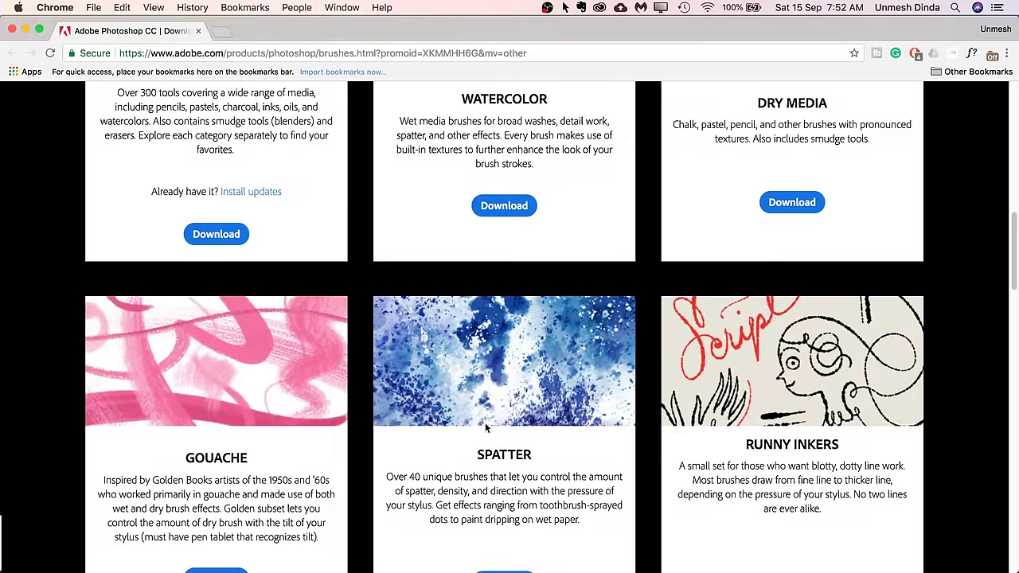
{"action": "scroll", "coordinate": [485, 428], "scroll_direction": "down", "scroll_amount": 4}
{"action": "scroll", "coordinate": [613, 329], "scroll_direction": "down", "scroll_amount": 7}
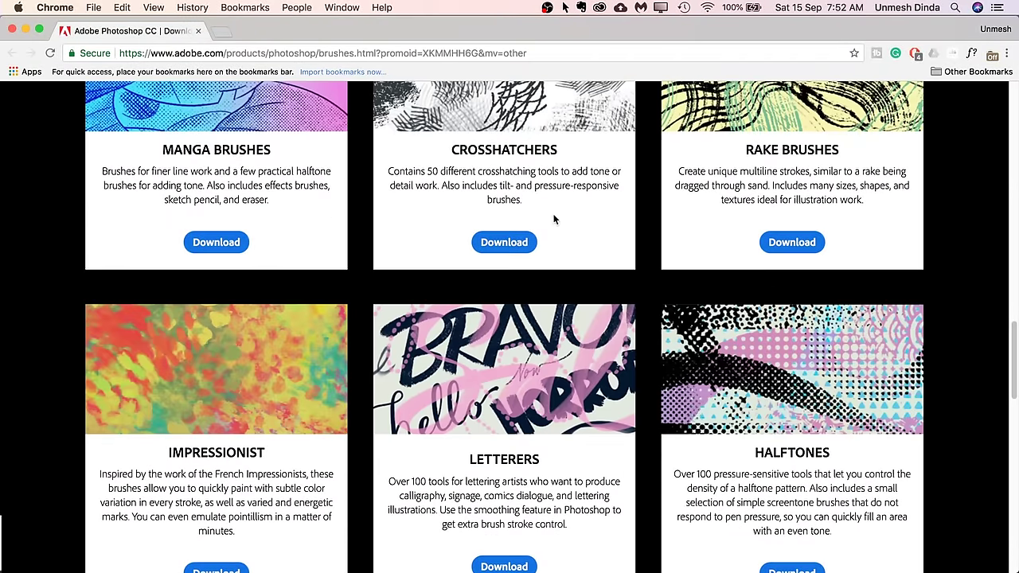
{"action": "scroll", "coordinate": [555, 220], "scroll_direction": "down", "scroll_amount": 5}
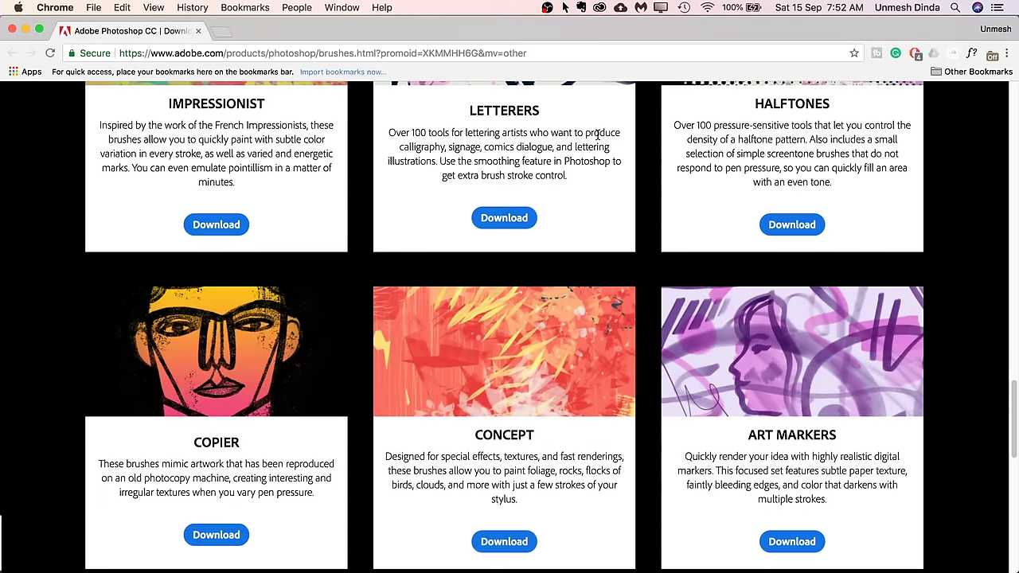
{"action": "scroll", "coordinate": [518, 275], "scroll_direction": "down", "scroll_amount": 5}
{"action": "scroll", "coordinate": [556, 251], "scroll_direction": "up", "scroll_amount": 5}
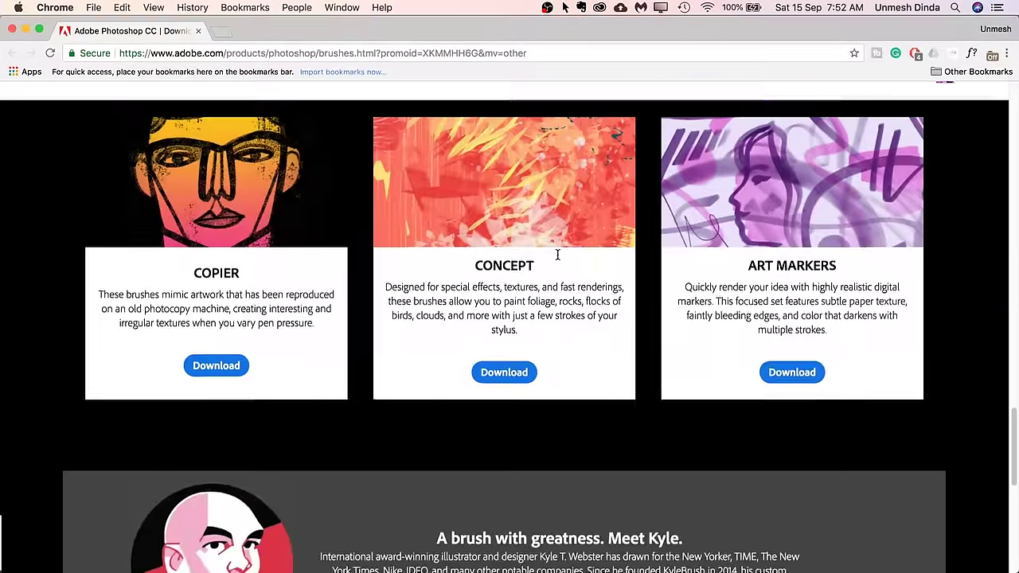
{"action": "scroll", "coordinate": [554, 237], "scroll_direction": "up", "scroll_amount": 15}
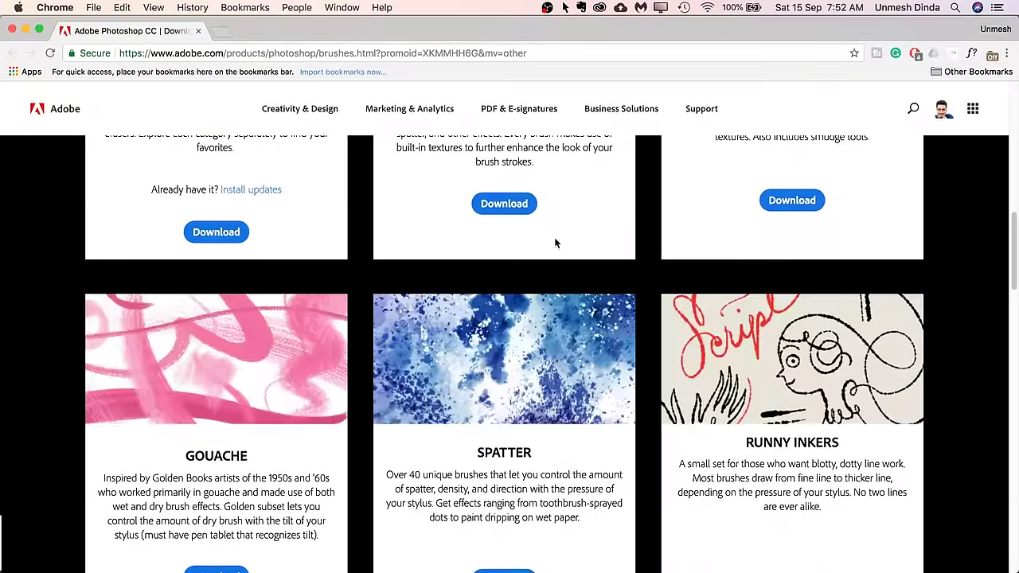
{"action": "scroll", "coordinate": [370, 264], "scroll_direction": "up", "scroll_amount": 1}
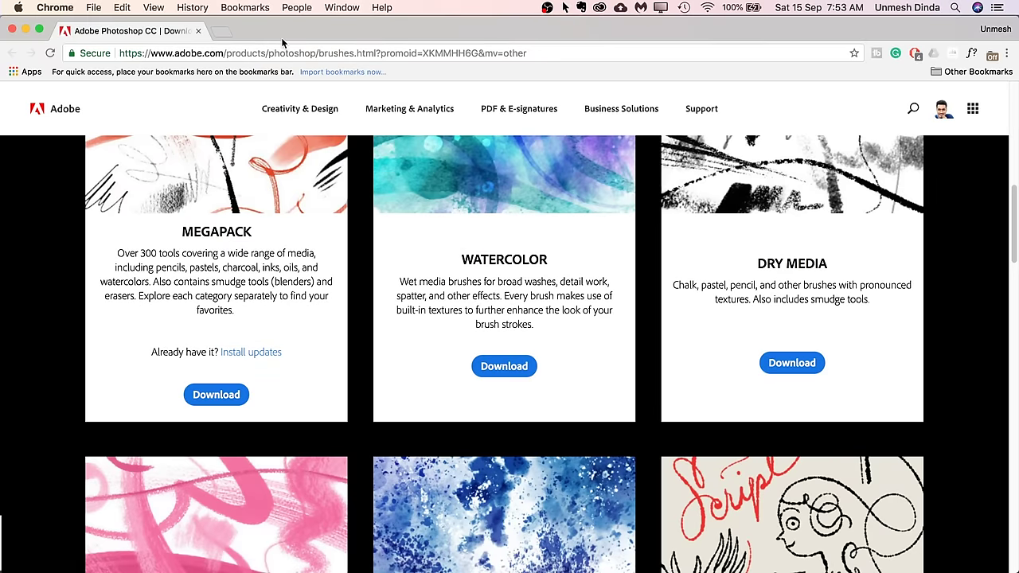
{"action": "left_click", "coordinate": [13, 29]}
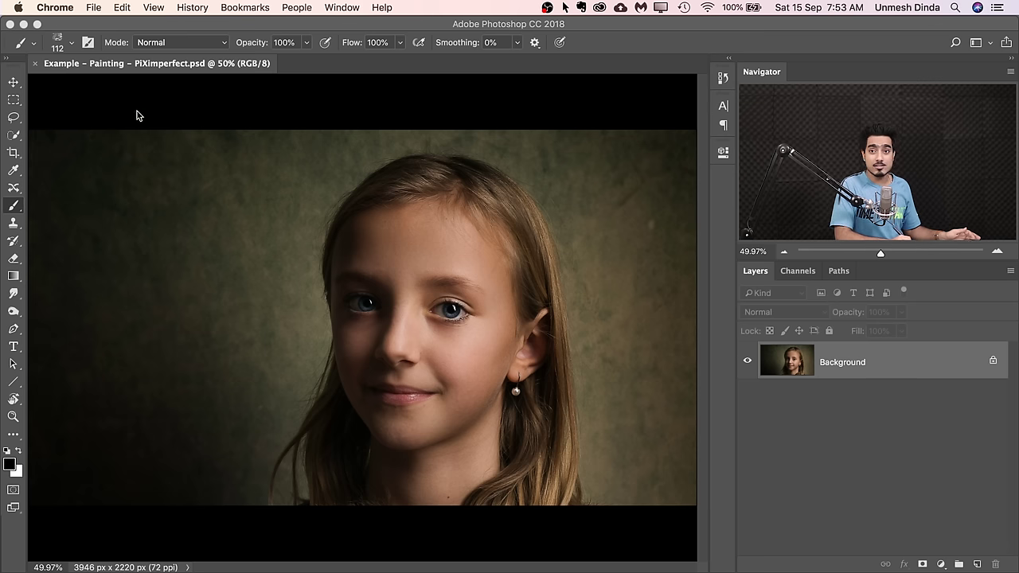
Look through Wet Media and megapack brushes, including Kyle's Real Oils, then close the preset picker.
{"action": "left_click", "coordinate": [72, 43]}
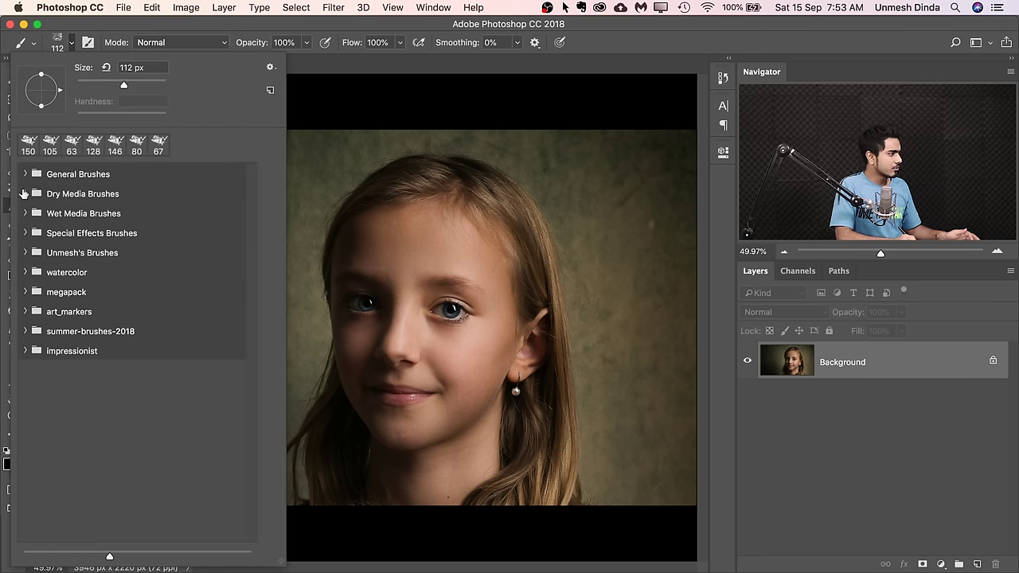
{"action": "left_click", "coordinate": [24, 214]}
{"action": "left_click", "coordinate": [26, 214]}
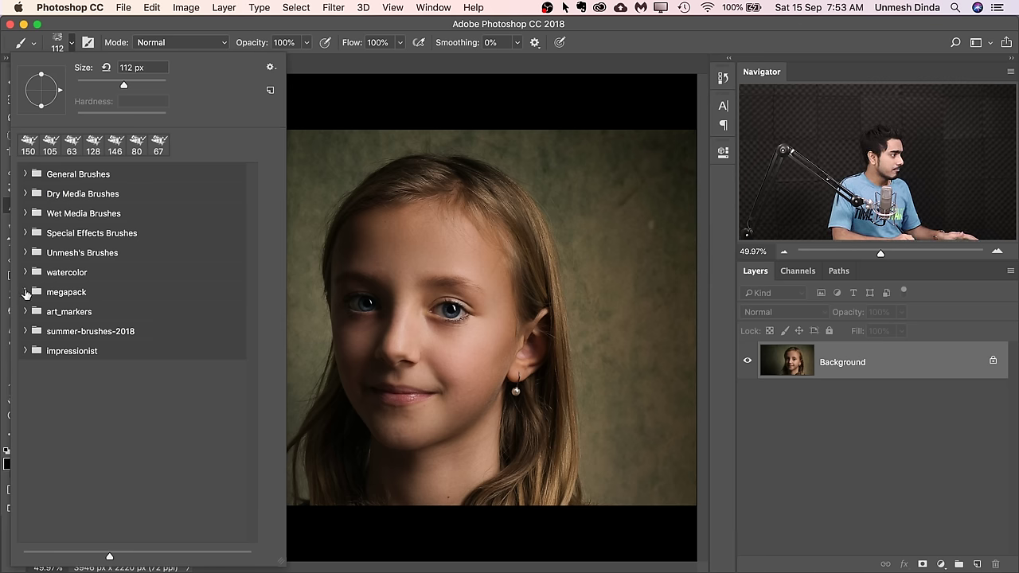
{"action": "left_click", "coordinate": [24, 292]}
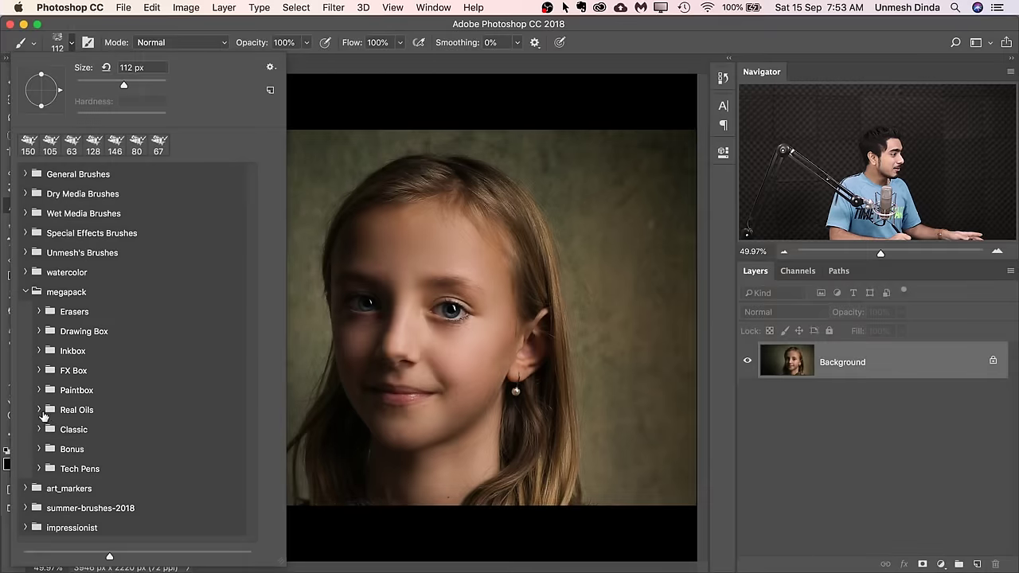
{"action": "left_click", "coordinate": [39, 410]}
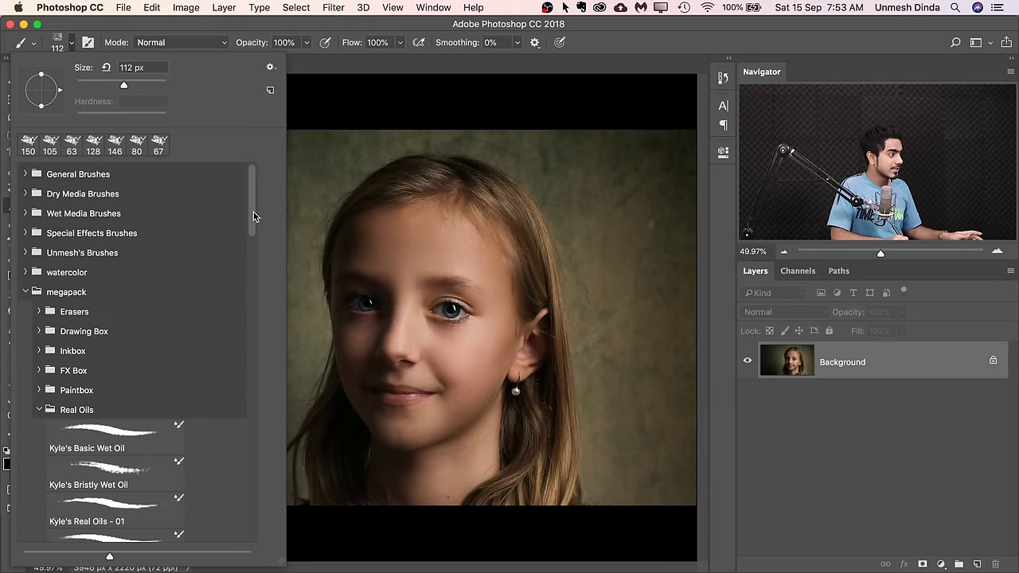
{"action": "mouse_move", "coordinate": [253, 211]}
{"action": "left_mouse_down"}
{"action": "mouse_move", "coordinate": [273, 329]}
{"action": "mouse_move", "coordinate": [251, 517]}
{"action": "left_mouse_up"}
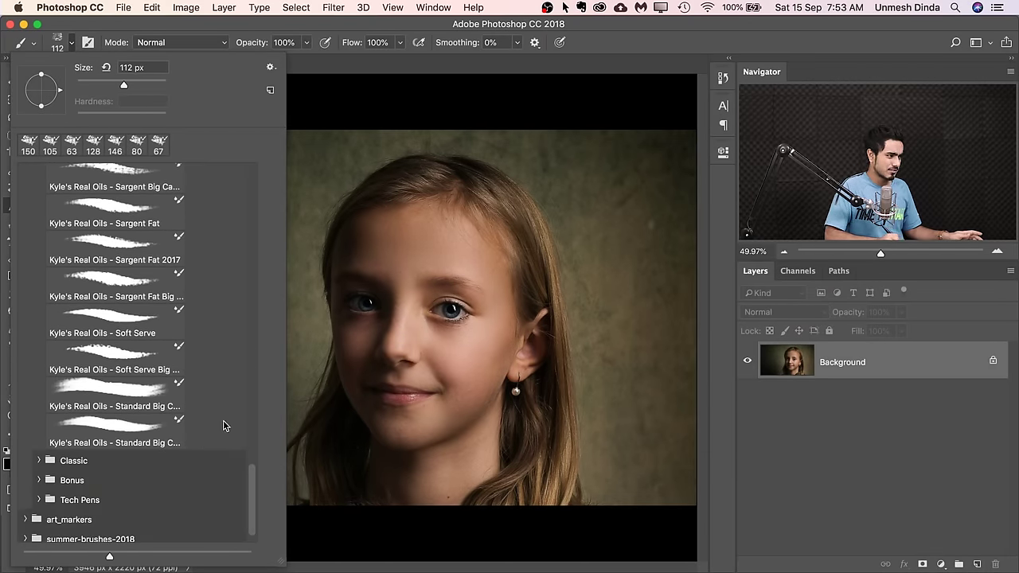
{"action": "left_click_drag", "start_coordinate": [248, 477], "coordinate": [183, 163]}
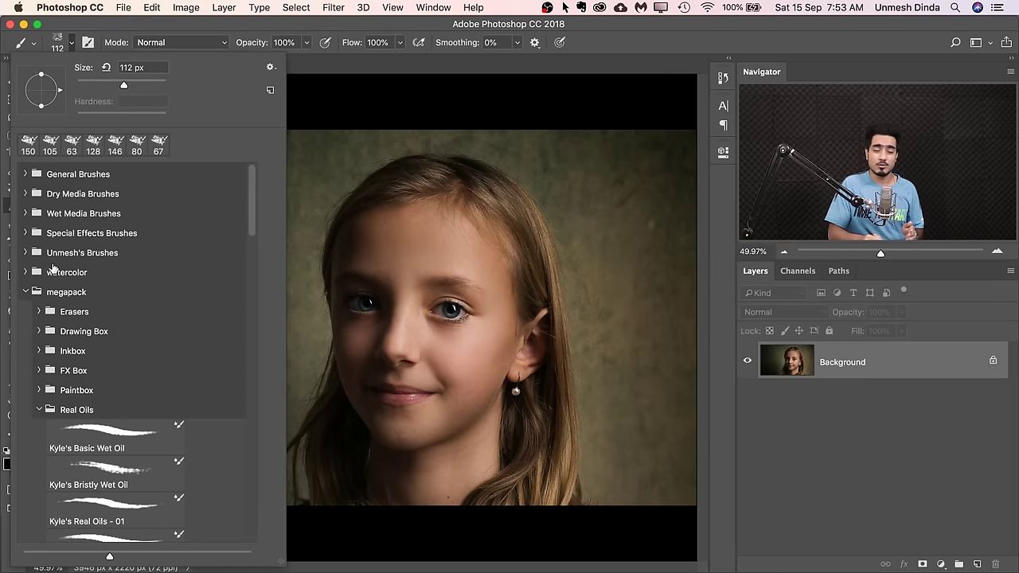
{"action": "left_click", "coordinate": [27, 293]}
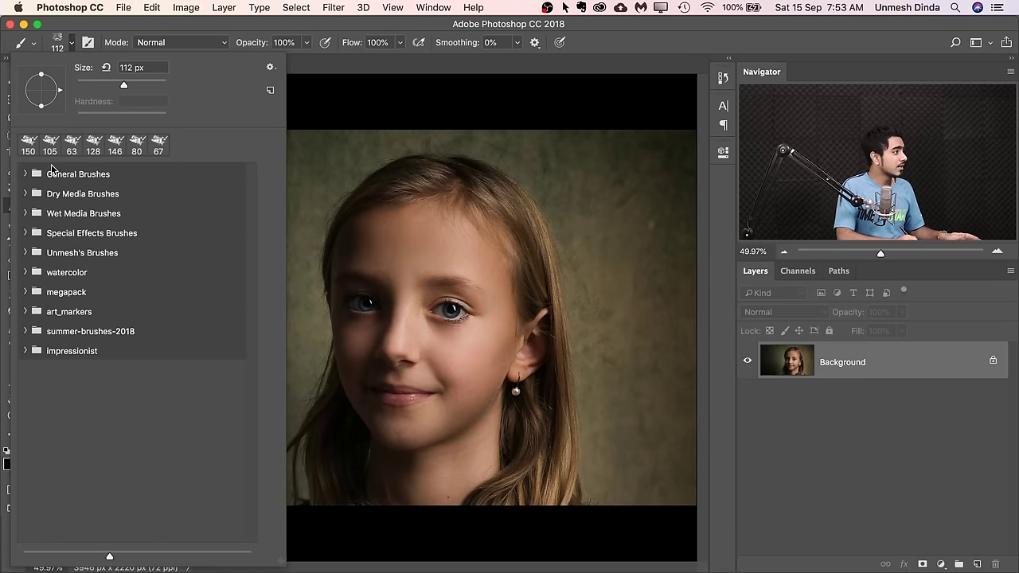
{"action": "left_click", "coordinate": [378, 65]}
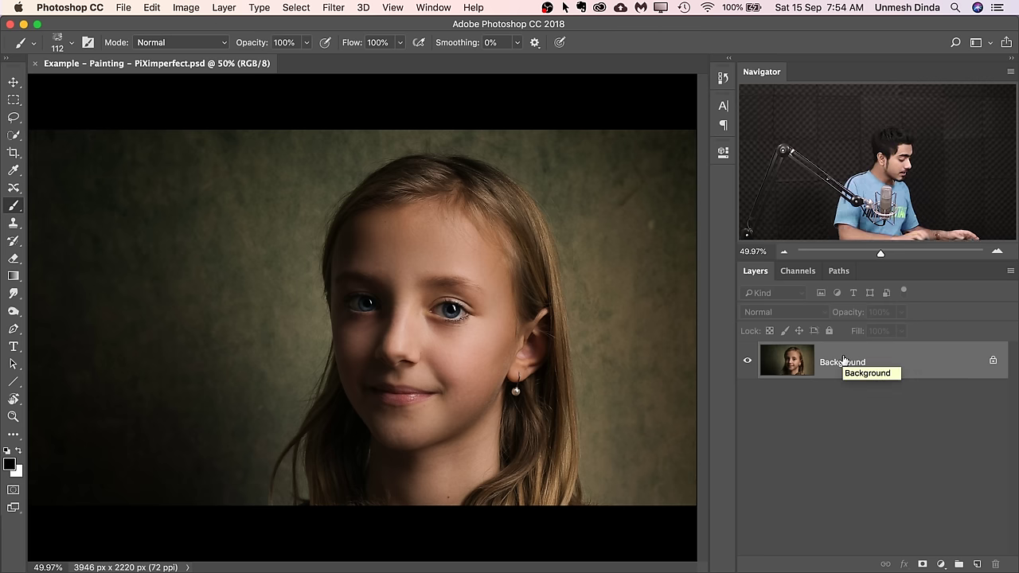
Duplicate the Background to Layer 1, zoom in on the forehead, and expand Wet Media Brushes.
{"action": "key", "text": "super+j"}
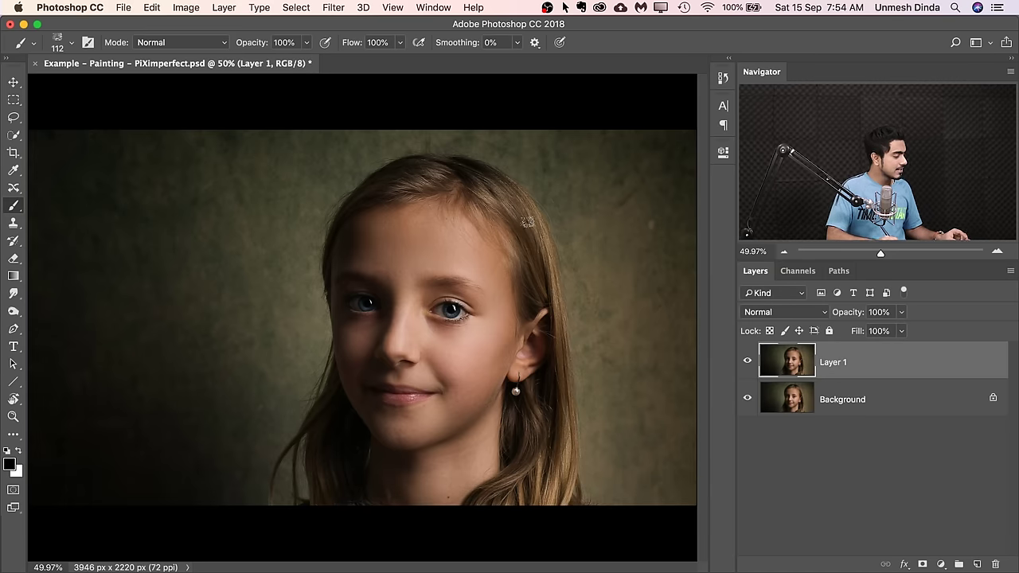
{"action": "mouse_move", "coordinate": [467, 248]}
{"action": "left_mouse_down"}
{"action": "mouse_move", "coordinate": [477, 211]}
{"action": "mouse_move", "coordinate": [501, 234]}
{"action": "mouse_move", "coordinate": [448, 245]}
{"action": "mouse_move", "coordinate": [516, 318]}
{"action": "left_mouse_up"}
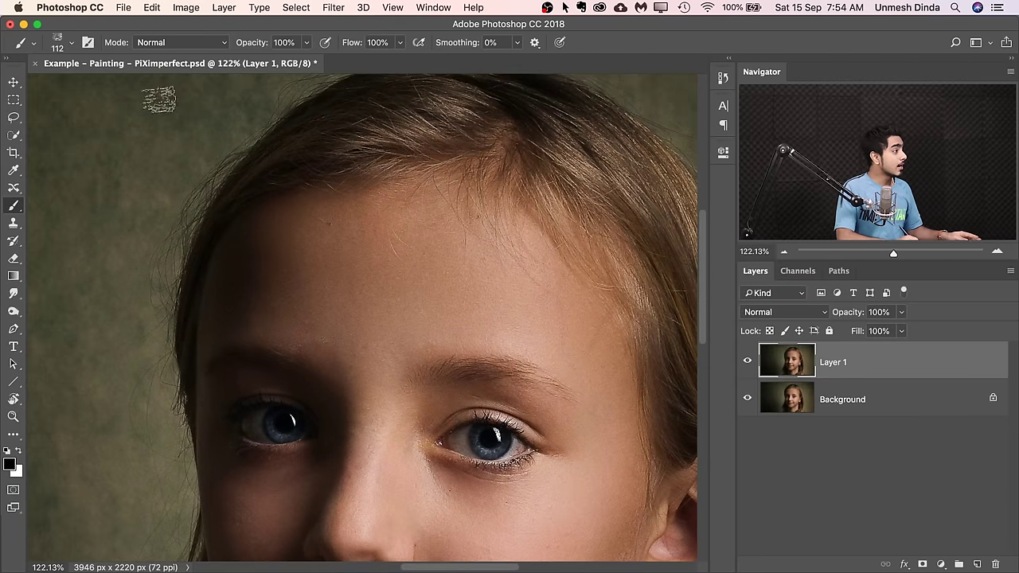
{"action": "left_click", "coordinate": [74, 44]}
{"action": "left_click", "coordinate": [27, 214]}
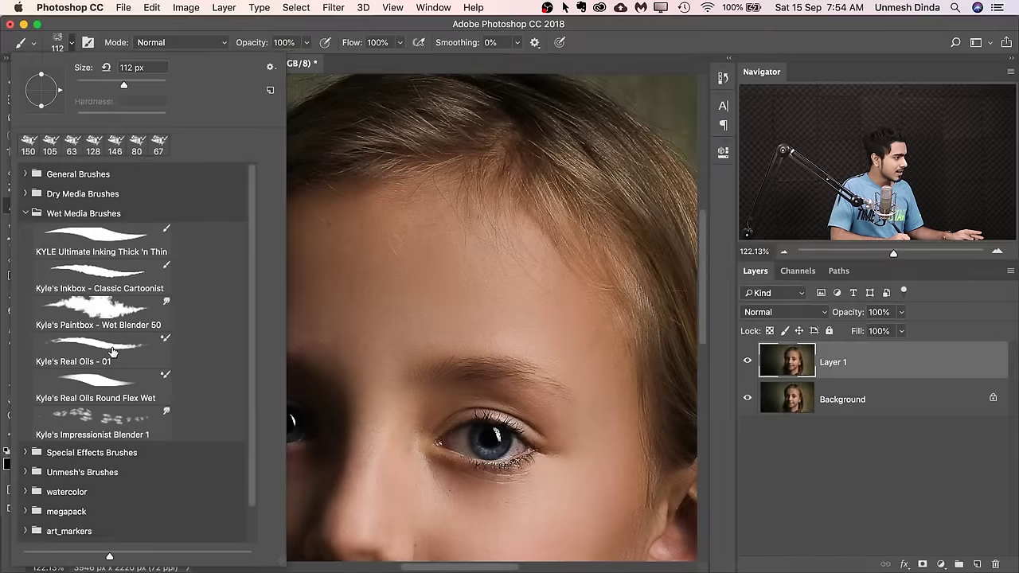
Select the Kyle's Real Oils - 01 brush and switch to the Mixer Brush tool.
{"action": "left_click", "coordinate": [116, 350]}
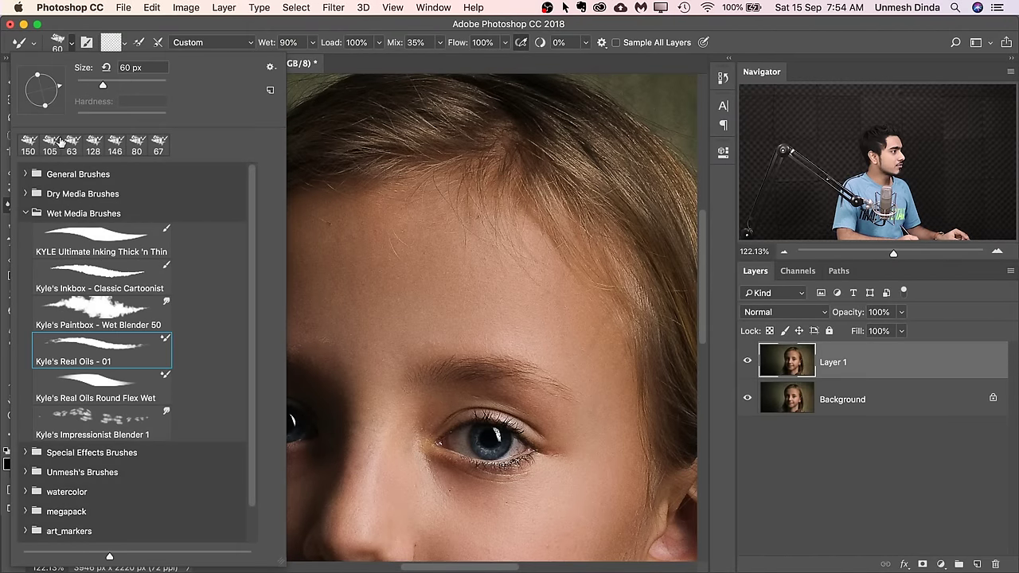
{"action": "left_click", "coordinate": [70, 46]}
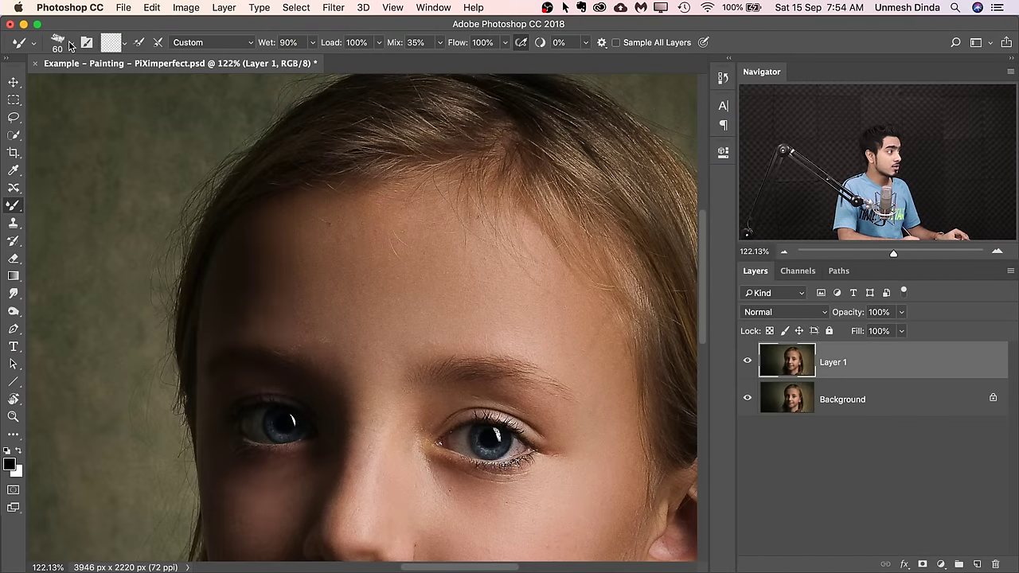
{"action": "left_click", "coordinate": [13, 206]}
Paint three vertical test strokes on the forehead, then undo all of them.
{"action": "mouse_move", "coordinate": [383, 250]}
{"action": "left_mouse_down"}
{"action": "mouse_move", "coordinate": [405, 243]}
{"action": "mouse_move", "coordinate": [348, 287]}
{"action": "left_mouse_up"}
{"action": "left_click_drag", "start_coordinate": [392, 214], "coordinate": [385, 279]}
{"action": "left_click_drag", "start_coordinate": [430, 211], "coordinate": [424, 294]}
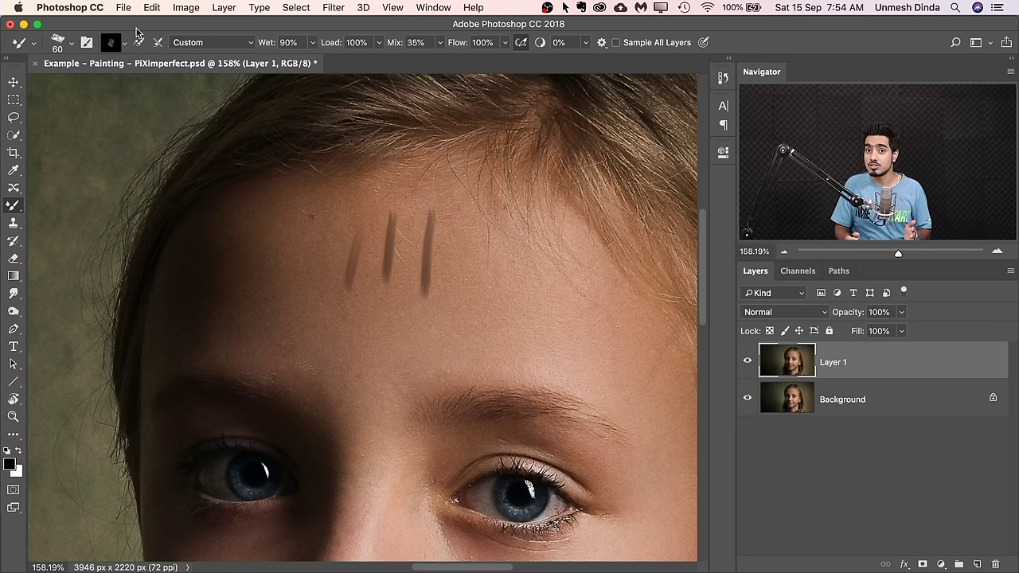
{"action": "key", "text": "super+alt+z"}
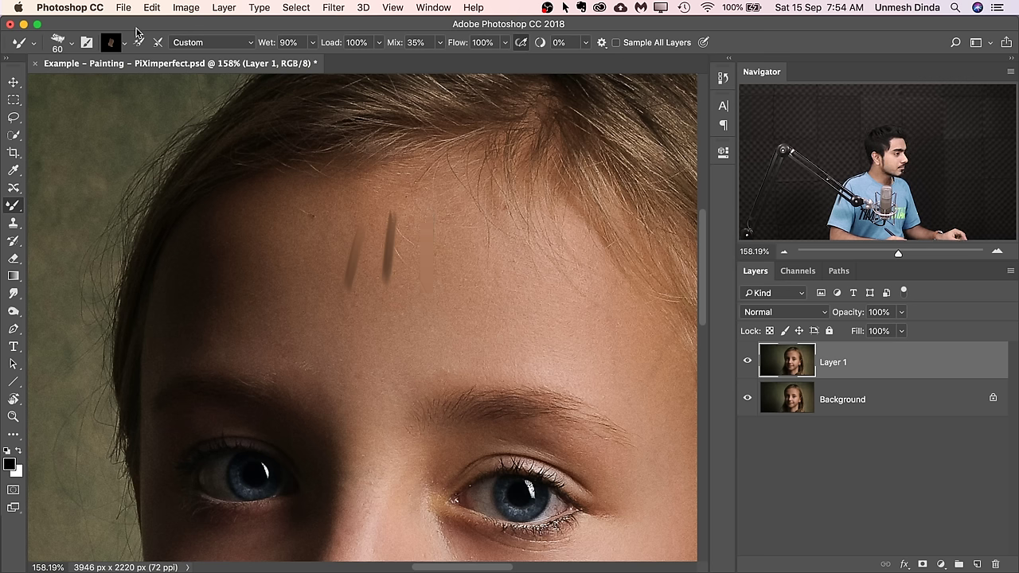
{"action": "key", "text": "super+alt+z"}
{"action": "key", "text": "super+alt+z"}
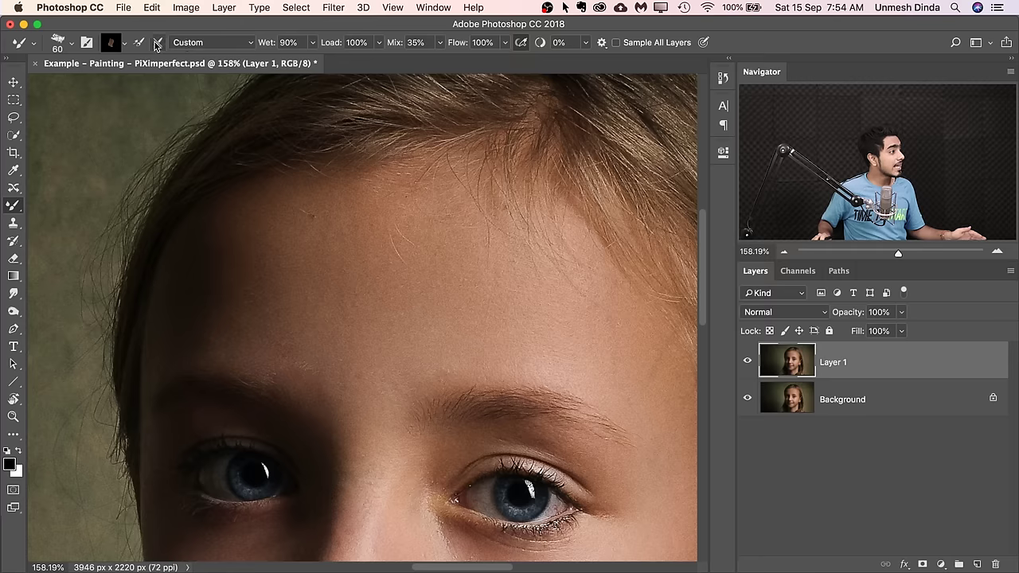
Clean the Mixer Brush, turn off loading after each stroke, and zoom in on the forehead.
{"action": "left_click", "coordinate": [156, 43]}
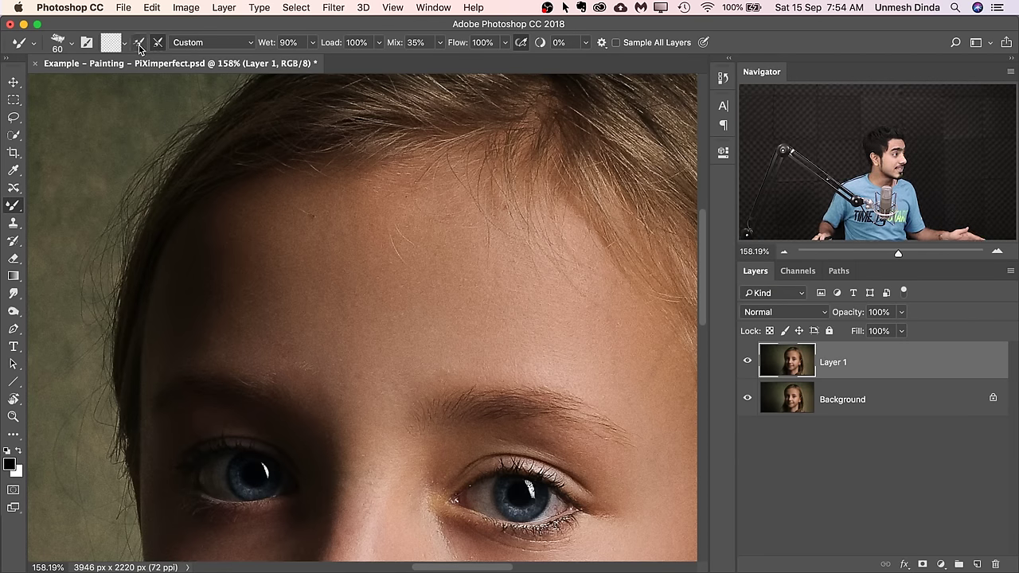
{"action": "left_click", "coordinate": [138, 44]}
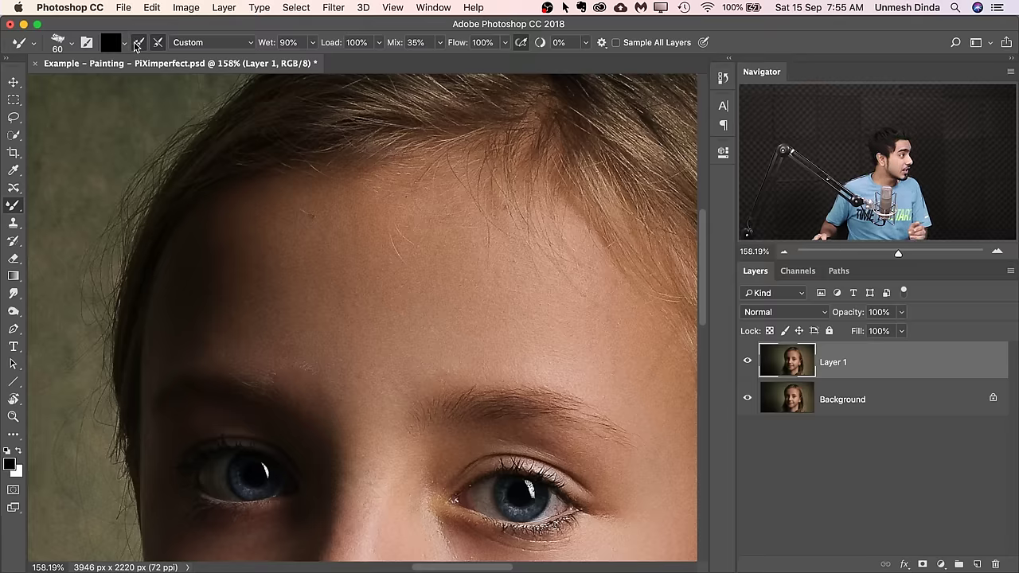
{"action": "left_click", "coordinate": [138, 44]}
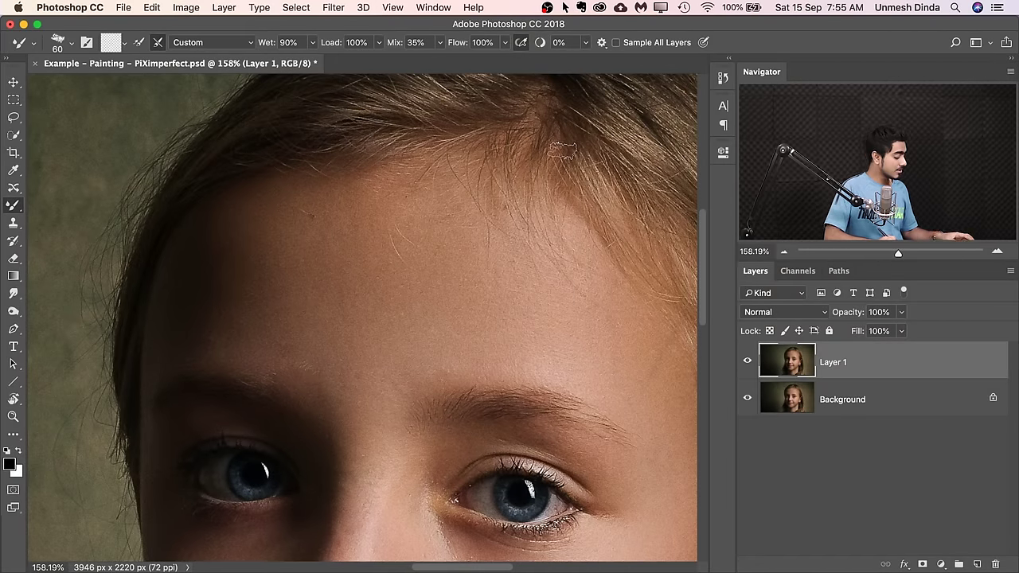
{"action": "mouse_move", "coordinate": [376, 254]}
{"action": "left_mouse_down"}
{"action": "mouse_move", "coordinate": [393, 239]}
{"action": "mouse_move", "coordinate": [498, 239]}
{"action": "left_mouse_up"}
{"action": "scroll", "coordinate": [371, 273], "scroll_direction": "up", "scroll_amount": 5}
{"action": "scroll", "coordinate": [371, 273], "scroll_direction": "right", "scroll_amount": 2}
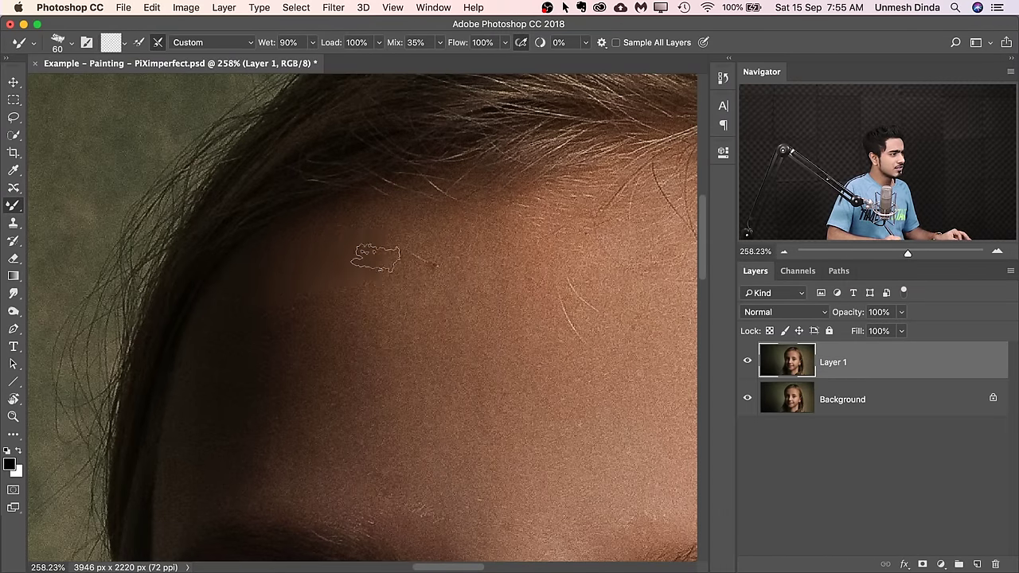
{"action": "scroll", "coordinate": [427, 234], "scroll_direction": "down", "scroll_amount": 3}
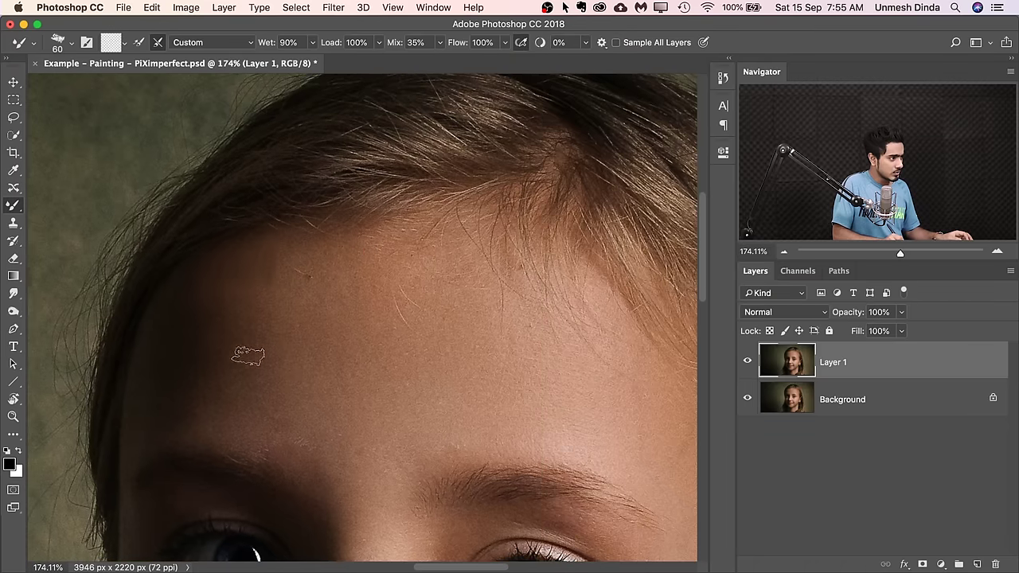
{"action": "left_click_drag", "start_coordinate": [286, 345], "coordinate": [478, 346]}
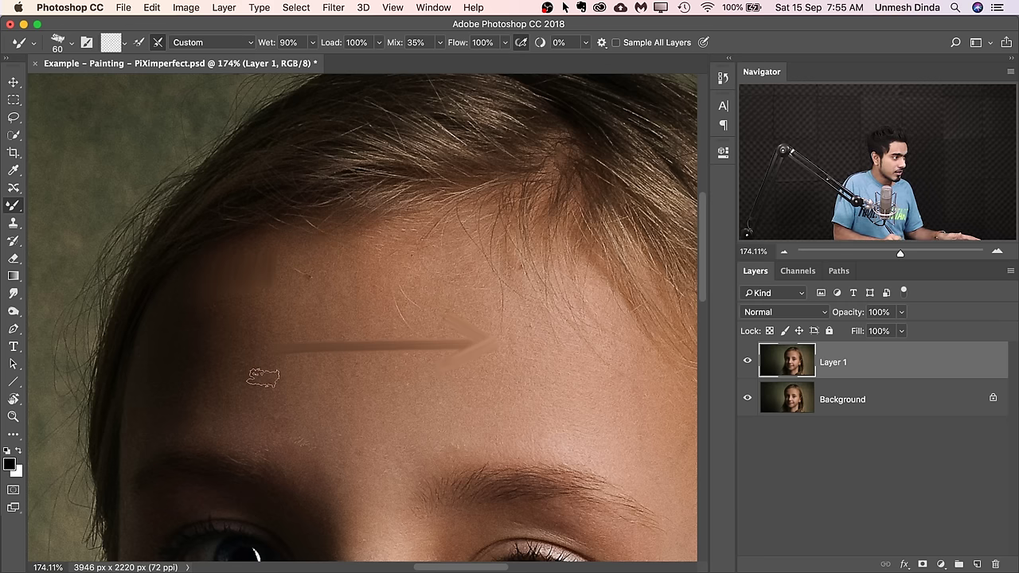
{"action": "left_click_drag", "start_coordinate": [275, 379], "coordinate": [500, 371]}
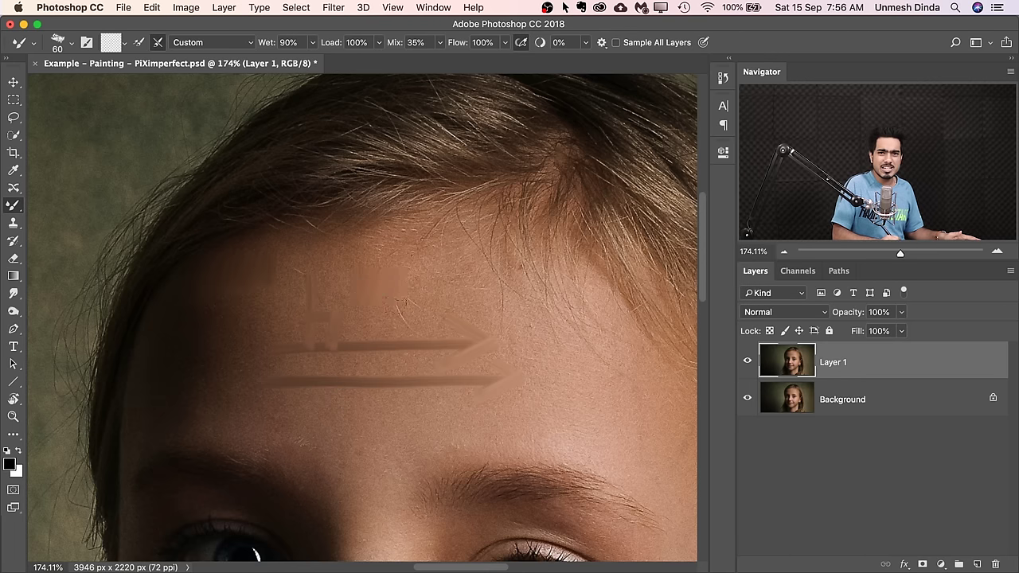
{"action": "left_click_drag", "start_coordinate": [410, 345], "coordinate": [457, 273]}
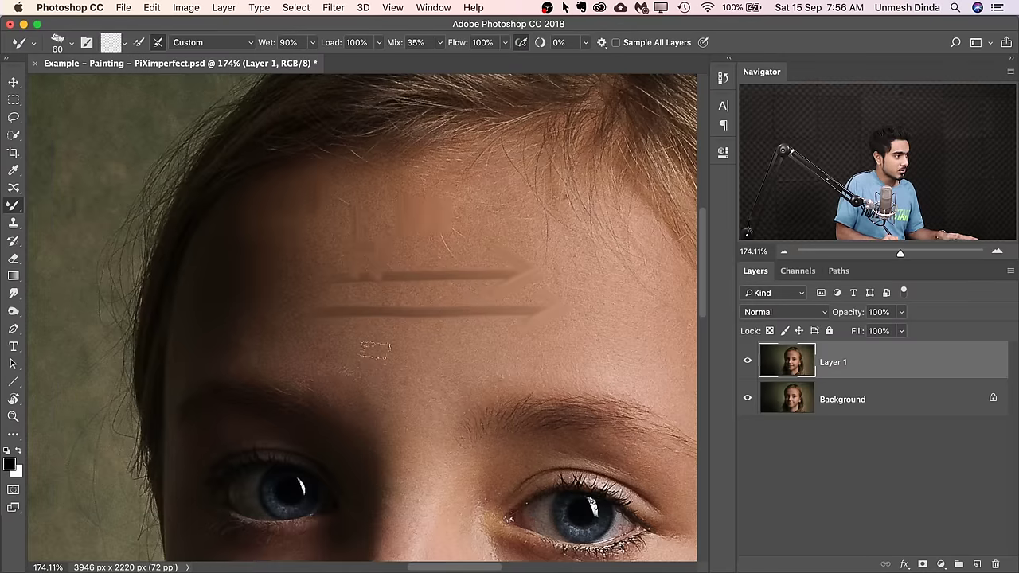
{"action": "left_click_drag", "start_coordinate": [557, 354], "coordinate": [605, 354]}
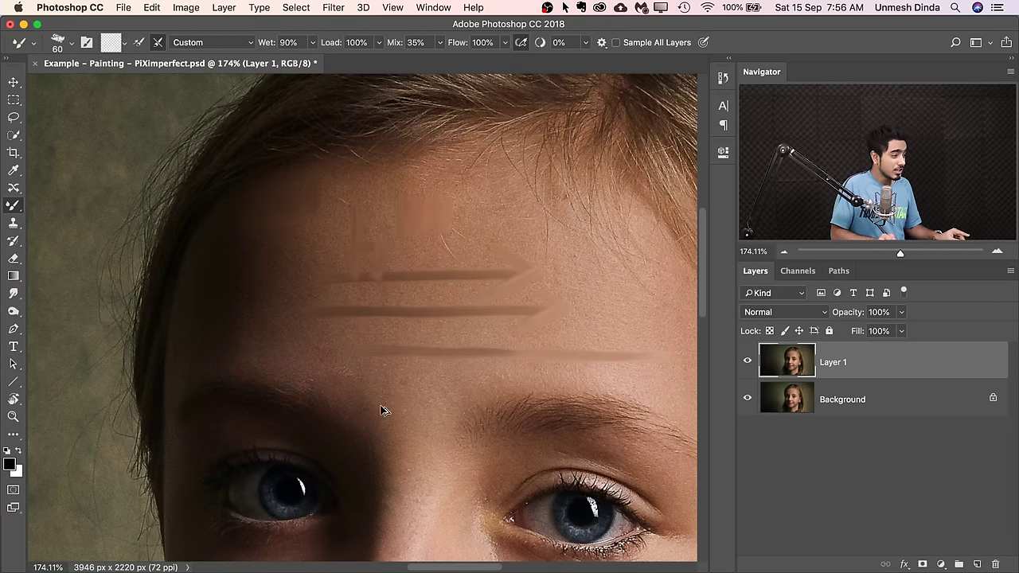
{"action": "key", "text": "super+z"}
{"action": "key", "text": "alt+super+z"}
{"action": "key", "text": "alt+super+z"}
{"action": "key", "text": "alt+super+z"}
{"action": "key", "text": "alt+super+z"}
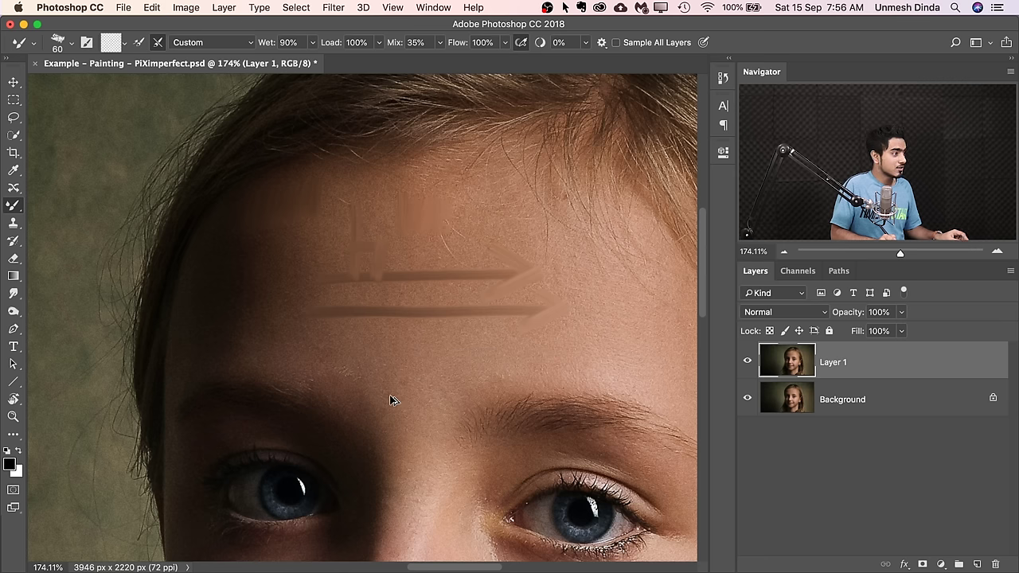
{"action": "key", "text": "alt+super+z"}
{"action": "key", "text": "alt+super+z"}
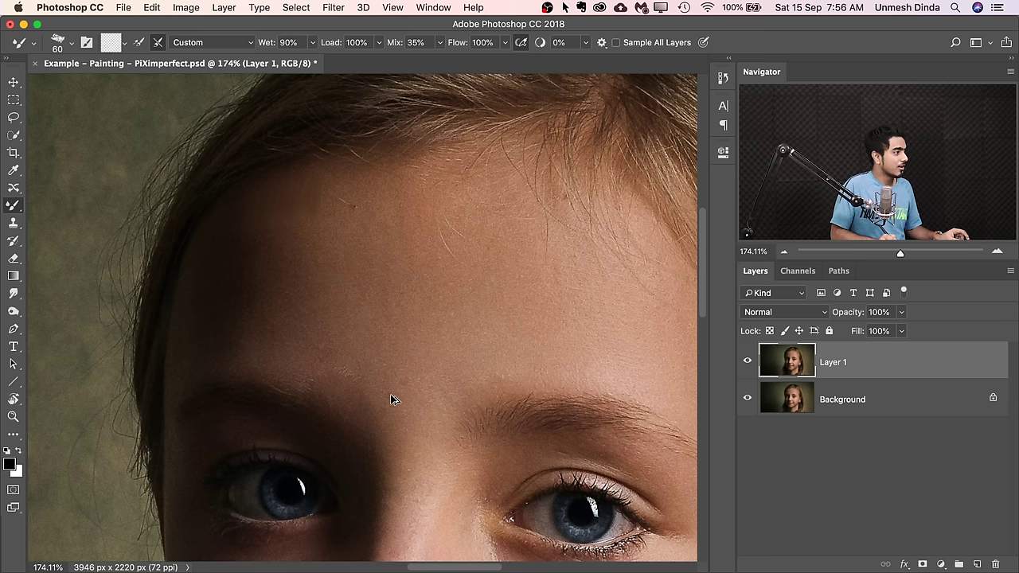
Smooth a strip of forehead skin below the hairline and extend it up into the hair.
{"action": "left_click", "coordinate": [335, 199], "text": "super"}
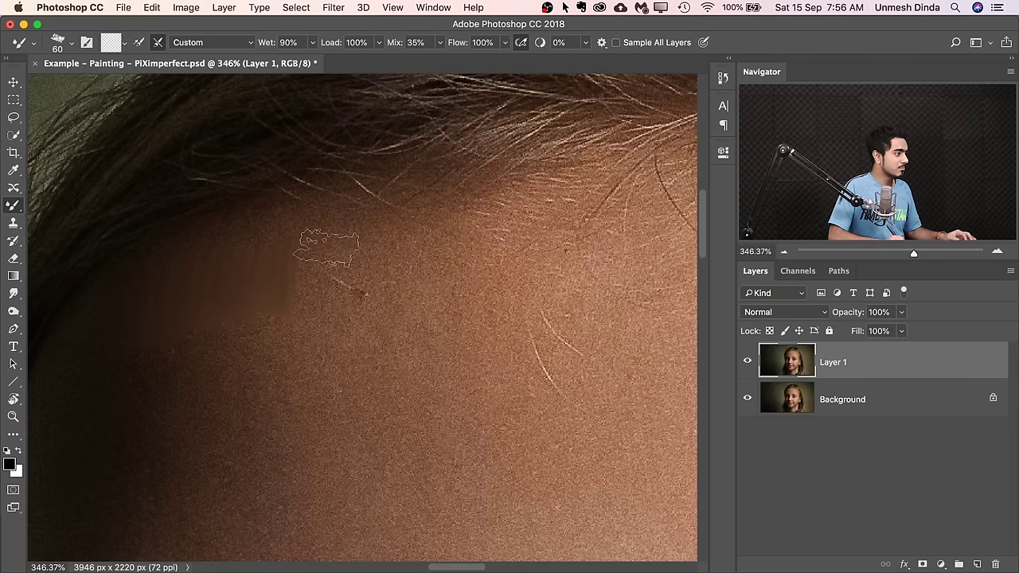
{"action": "mouse_move", "coordinate": [307, 269]}
{"action": "left_mouse_down"}
{"action": "mouse_move", "coordinate": [313, 244]}
{"action": "mouse_move", "coordinate": [330, 280]}
{"action": "mouse_move", "coordinate": [371, 253]}
{"action": "mouse_move", "coordinate": [426, 250]}
{"action": "left_mouse_up"}
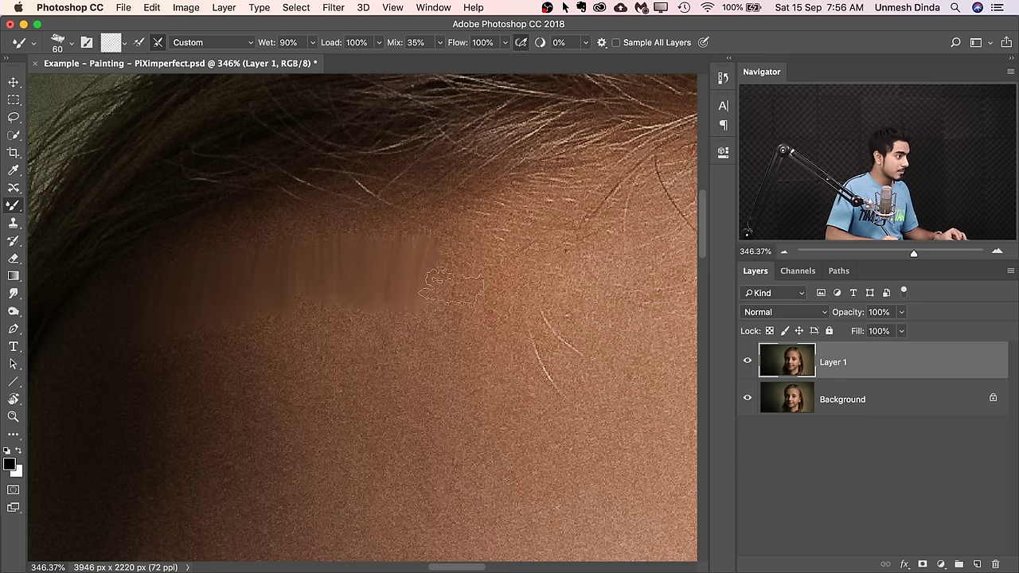
{"action": "left_click", "coordinate": [425, 283], "text": "alt+super"}
{"action": "left_click_drag", "start_coordinate": [442, 280], "coordinate": [411, 299]}
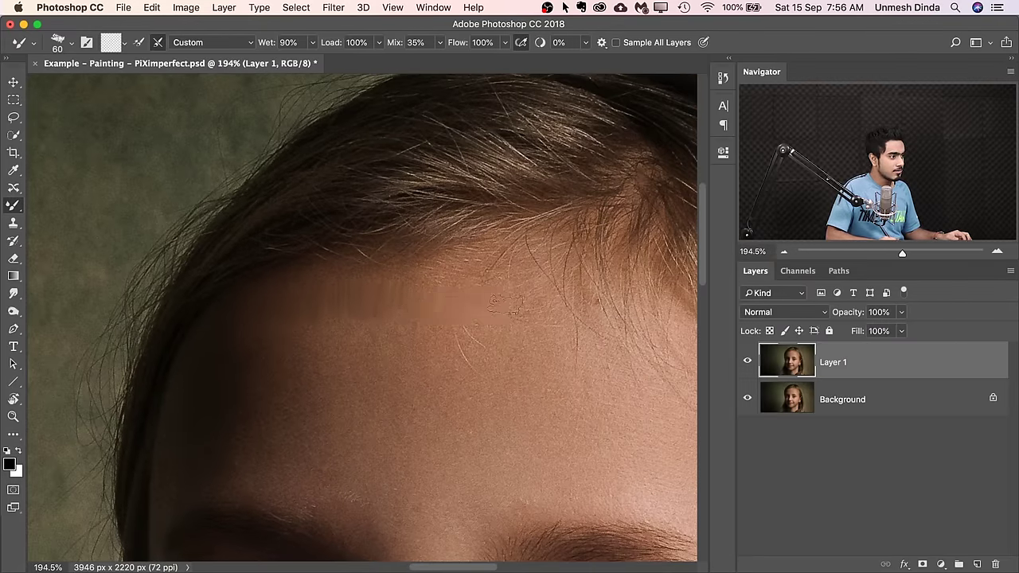
{"action": "left_click_drag", "start_coordinate": [509, 317], "coordinate": [422, 310]}
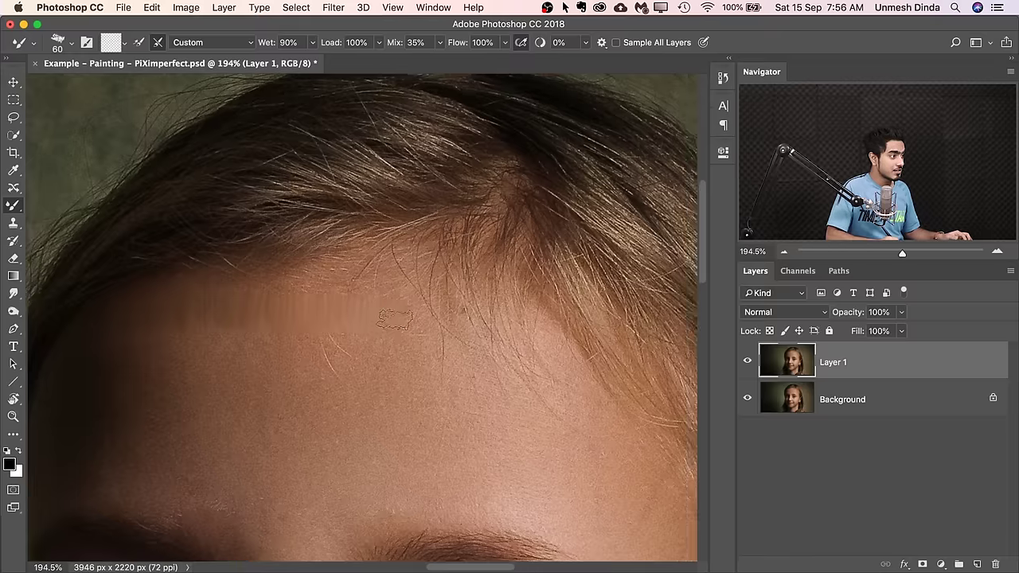
{"action": "left_click_drag", "start_coordinate": [470, 331], "coordinate": [425, 314]}
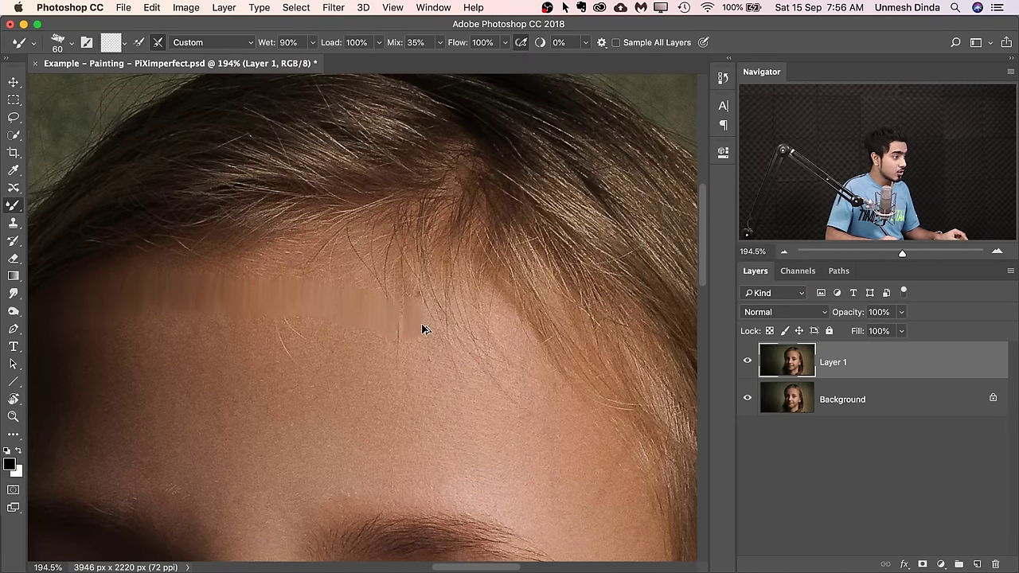
{"action": "scroll", "coordinate": [407, 326], "scroll_direction": "down", "scroll_amount": 3}
{"action": "scroll", "coordinate": [407, 326], "scroll_direction": "right", "scroll_amount": 2}
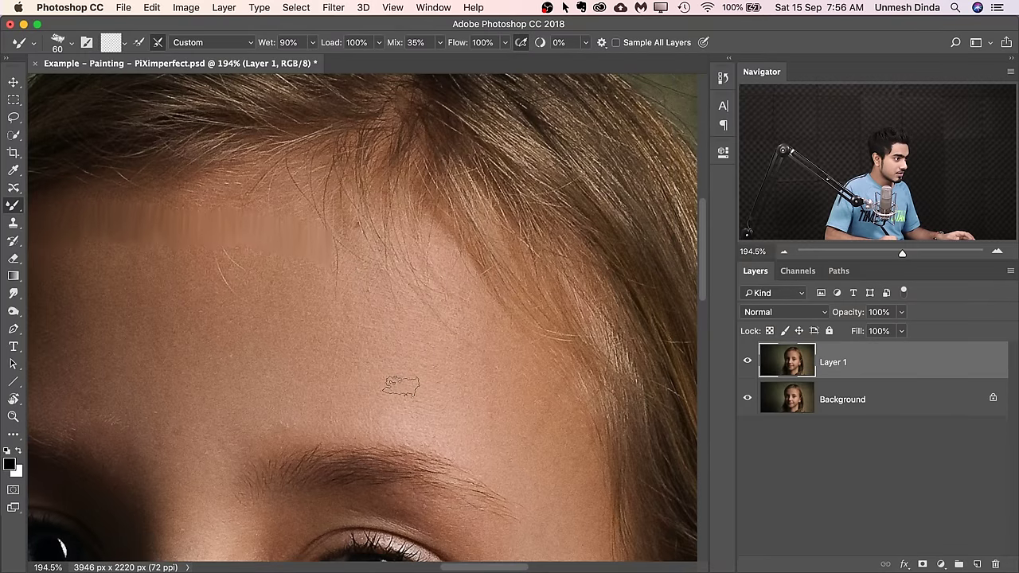
{"action": "left_click_drag", "start_coordinate": [391, 299], "coordinate": [388, 243]}
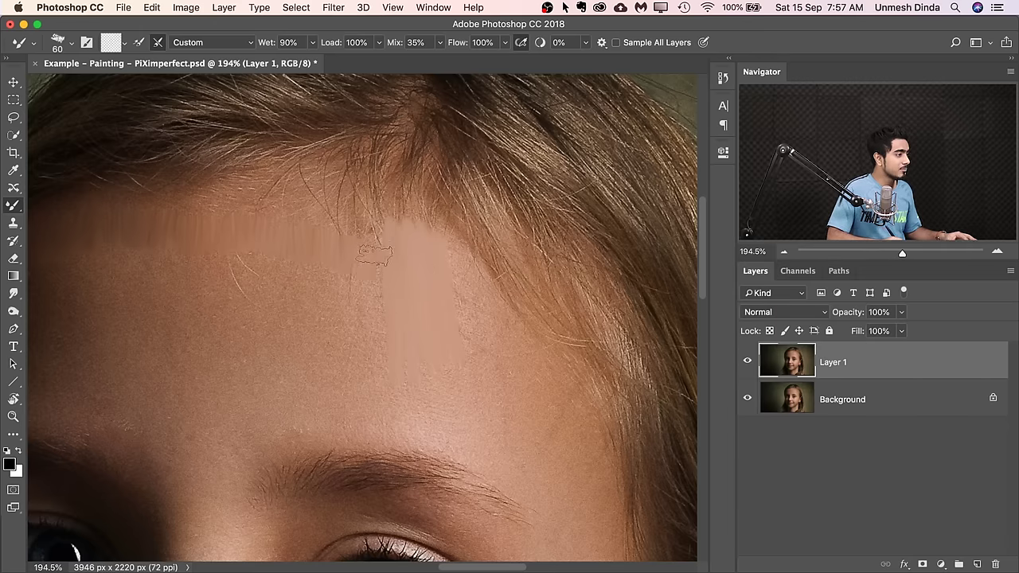
Blend more grainy forehead skin with a horizontal Mixer Brush oil stroke.
{"action": "left_click_drag", "start_coordinate": [331, 263], "coordinate": [498, 244]}
{"action": "scroll", "coordinate": [375, 260], "scroll_direction": "up", "scroll_amount": 6}
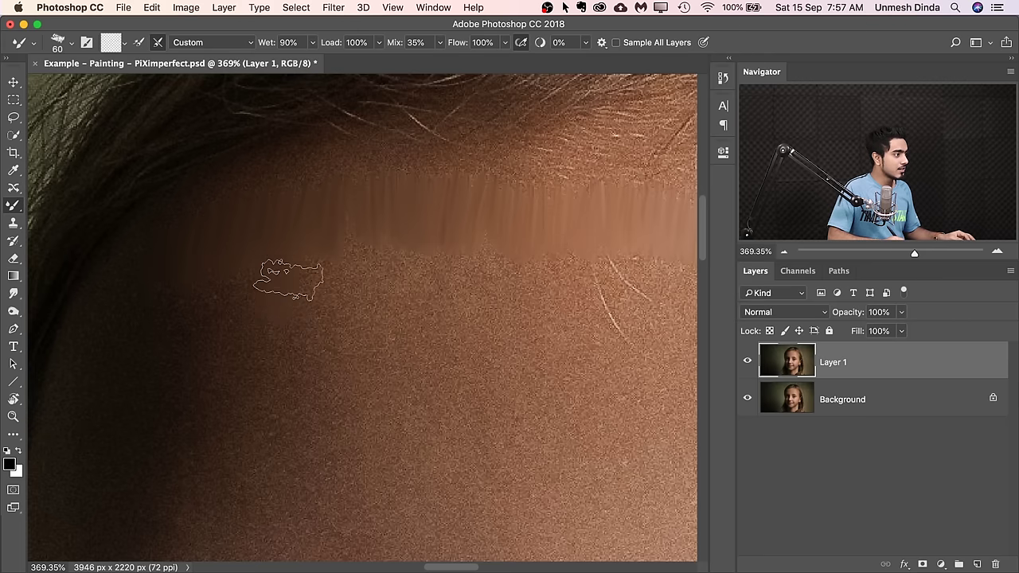
{"action": "mouse_move", "coordinate": [312, 294]}
{"action": "left_mouse_down"}
{"action": "mouse_move", "coordinate": [376, 266]}
{"action": "mouse_move", "coordinate": [386, 284]}
{"action": "mouse_move", "coordinate": [395, 265]}
{"action": "mouse_move", "coordinate": [402, 290]}
{"action": "left_mouse_up"}
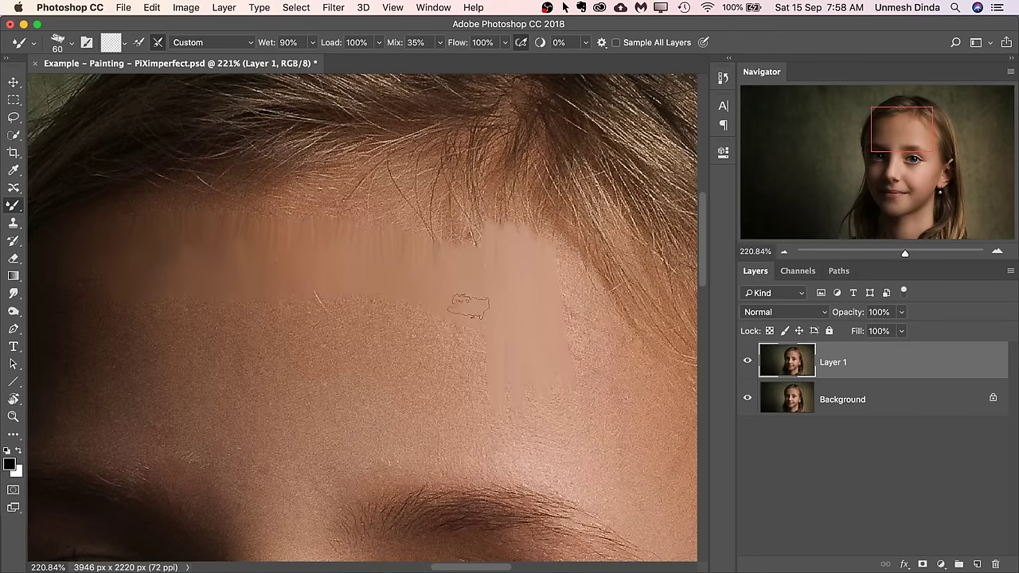
Reframe the view and smooth a new horizontal band across the lower forehead.
{"action": "scroll", "coordinate": [478, 294], "scroll_direction": "left", "scroll_amount": 5}
{"action": "scroll", "coordinate": [262, 553], "scroll_direction": "right", "scroll_amount": 5}
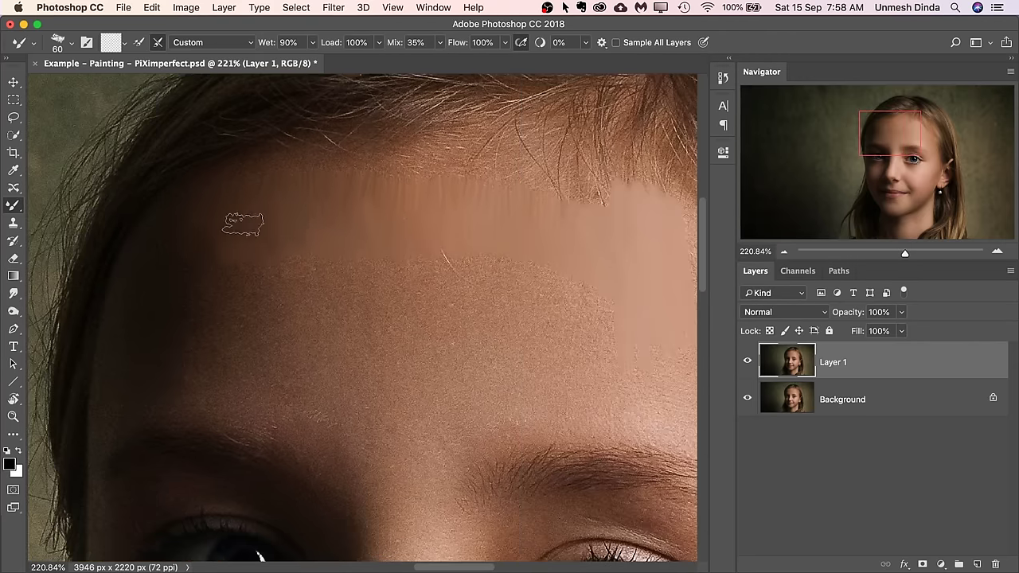
{"action": "scroll", "coordinate": [336, 239], "scroll_direction": "up", "scroll_amount": 3}
{"action": "scroll", "coordinate": [346, 242], "scroll_direction": "up", "scroll_amount": 2}
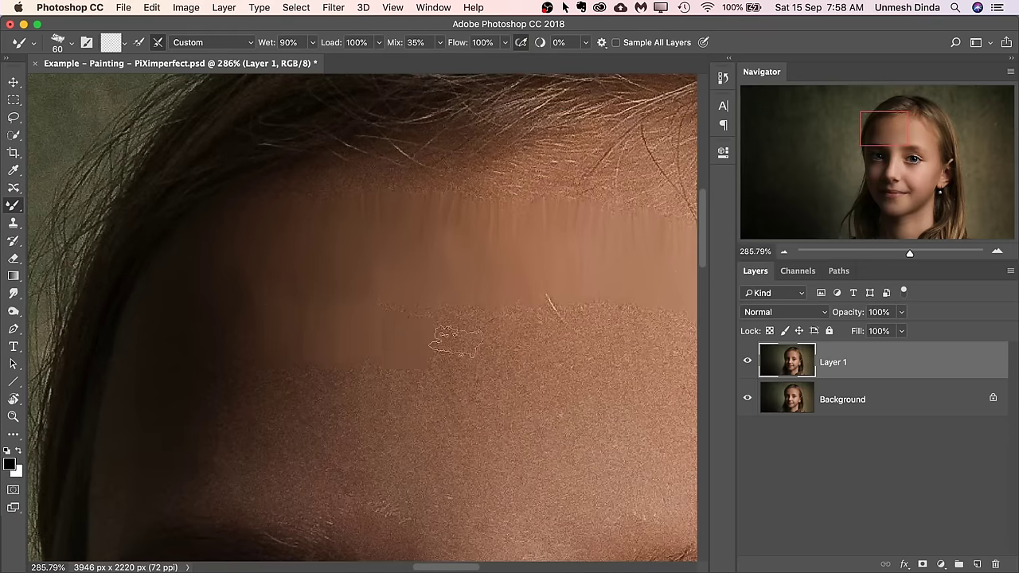
{"action": "scroll", "coordinate": [456, 341], "scroll_direction": "down", "scroll_amount": 3}
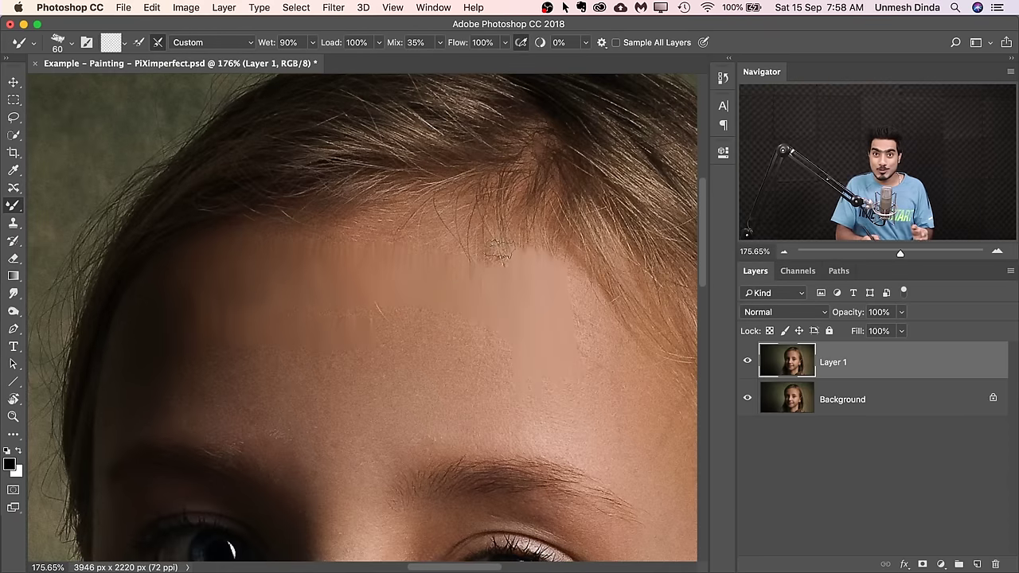
{"action": "scroll", "coordinate": [236, 334], "scroll_direction": "up", "scroll_amount": 4}
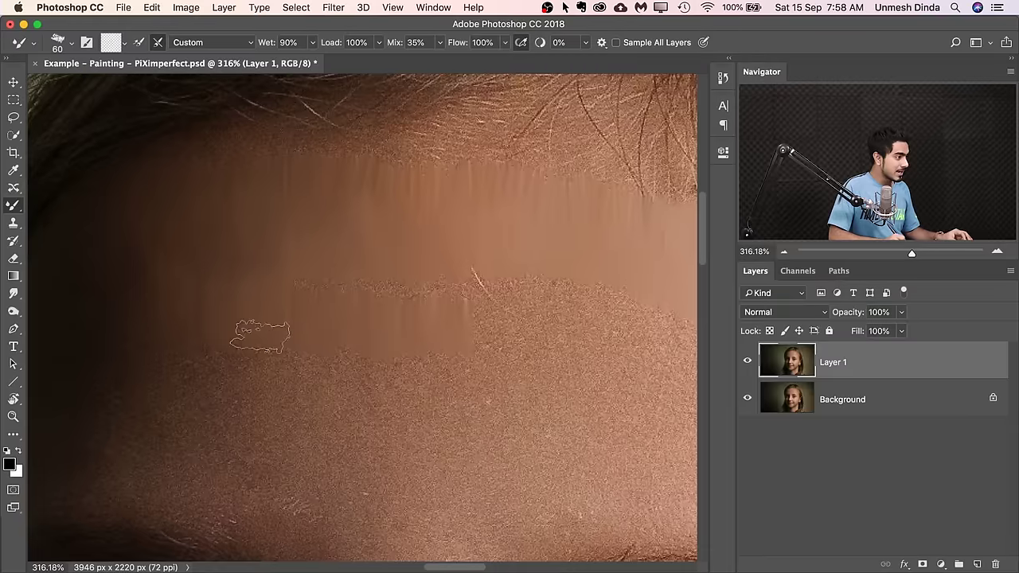
{"action": "scroll", "coordinate": [430, 303], "scroll_direction": "left", "scroll_amount": 3}
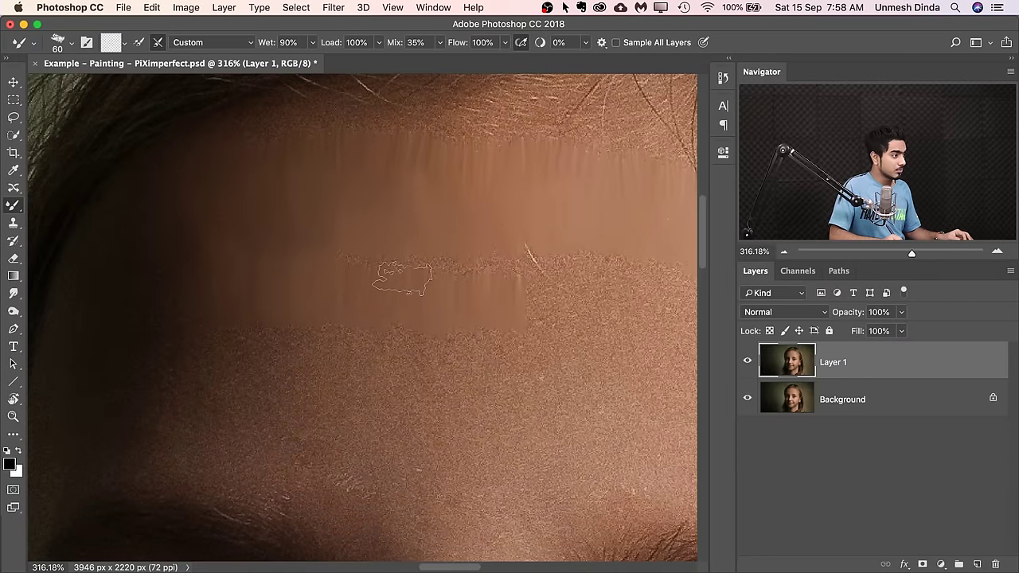
{"action": "left_click_drag", "start_coordinate": [495, 267], "coordinate": [452, 280]}
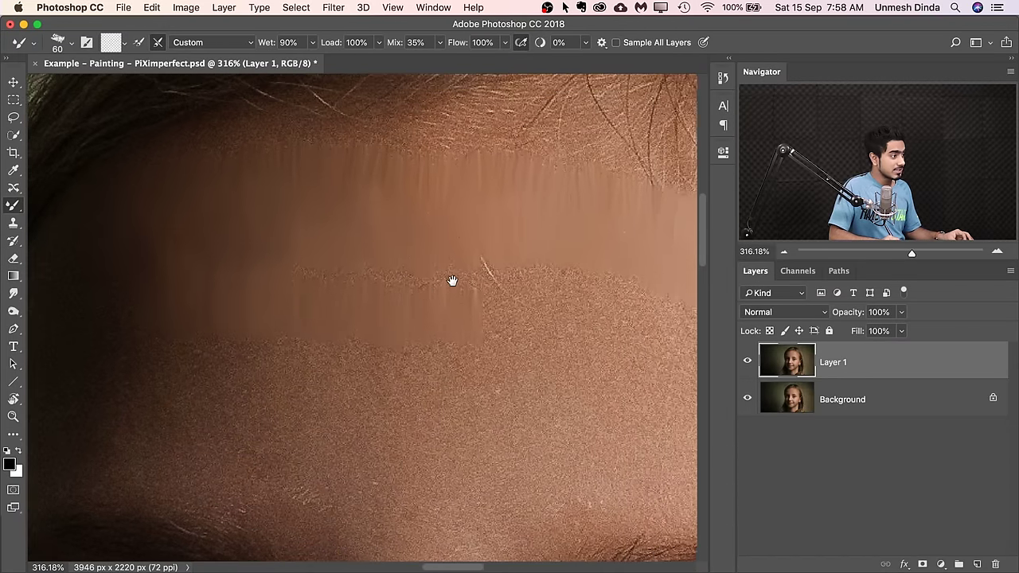
{"action": "left_click_drag", "start_coordinate": [371, 277], "coordinate": [438, 256]}
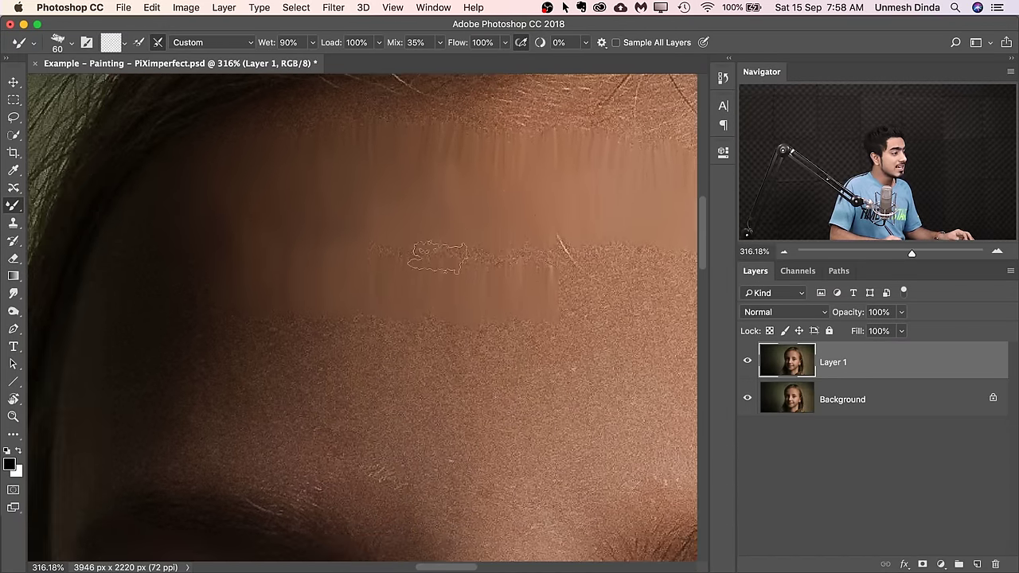
{"action": "scroll", "coordinate": [348, 284], "scroll_direction": "left", "scroll_amount": 3}
{"action": "scroll", "coordinate": [348, 284], "scroll_direction": "down", "scroll_amount": 2}
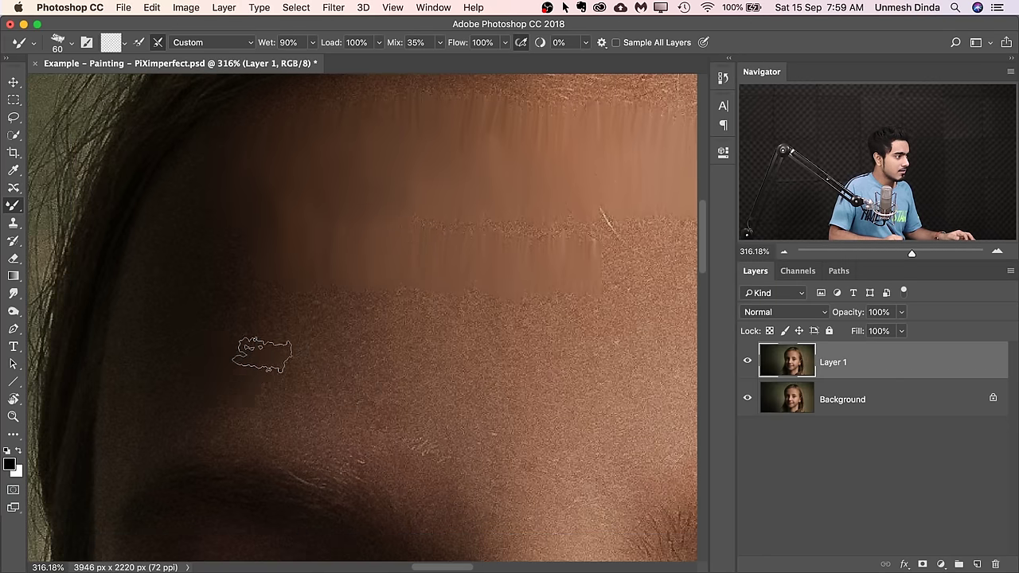
{"action": "mouse_move", "coordinate": [263, 356]}
{"action": "left_mouse_down"}
{"action": "mouse_move", "coordinate": [269, 385]}
{"action": "mouse_move", "coordinate": [294, 372]}
{"action": "mouse_move", "coordinate": [288, 392]}
{"action": "mouse_move", "coordinate": [310, 384]}
{"action": "mouse_move", "coordinate": [402, 401]}
{"action": "mouse_move", "coordinate": [432, 392]}
{"action": "mouse_move", "coordinate": [451, 400]}
{"action": "mouse_move", "coordinate": [467, 369]}
{"action": "mouse_move", "coordinate": [484, 402]}
{"action": "mouse_move", "coordinate": [505, 396]}
{"action": "mouse_move", "coordinate": [526, 363]}
{"action": "mouse_move", "coordinate": [538, 366]}
{"action": "mouse_move", "coordinate": [539, 394]}
{"action": "mouse_move", "coordinate": [589, 371]}
{"action": "left_mouse_up"}
Blend the textured skin between the smoothed bands out toward the left temple.
{"action": "scroll", "coordinate": [454, 331], "scroll_direction": "left", "scroll_amount": 3}
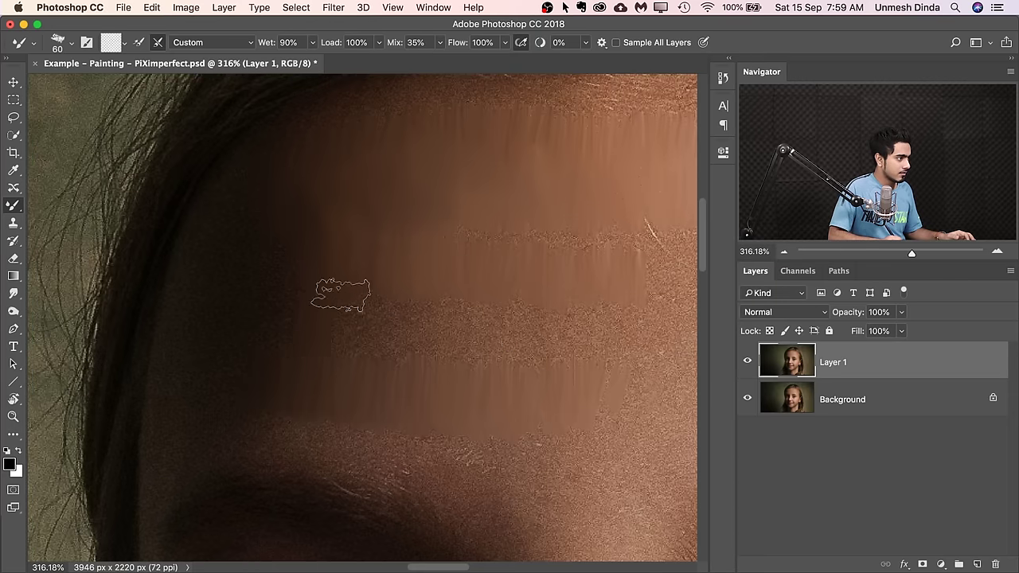
{"action": "mouse_move", "coordinate": [340, 295]}
{"action": "left_mouse_down"}
{"action": "mouse_move", "coordinate": [371, 332]}
{"action": "mouse_move", "coordinate": [397, 302]}
{"action": "mouse_move", "coordinate": [404, 351]}
{"action": "mouse_move", "coordinate": [422, 299]}
{"action": "mouse_move", "coordinate": [439, 355]}
{"action": "mouse_move", "coordinate": [464, 299]}
{"action": "mouse_move", "coordinate": [466, 372]}
{"action": "mouse_move", "coordinate": [478, 289]}
{"action": "mouse_move", "coordinate": [506, 360]}
{"action": "mouse_move", "coordinate": [530, 299]}
{"action": "mouse_move", "coordinate": [560, 375]}
{"action": "mouse_move", "coordinate": [593, 335]}
{"action": "mouse_move", "coordinate": [604, 359]}
{"action": "mouse_move", "coordinate": [613, 331]}
{"action": "left_mouse_up"}
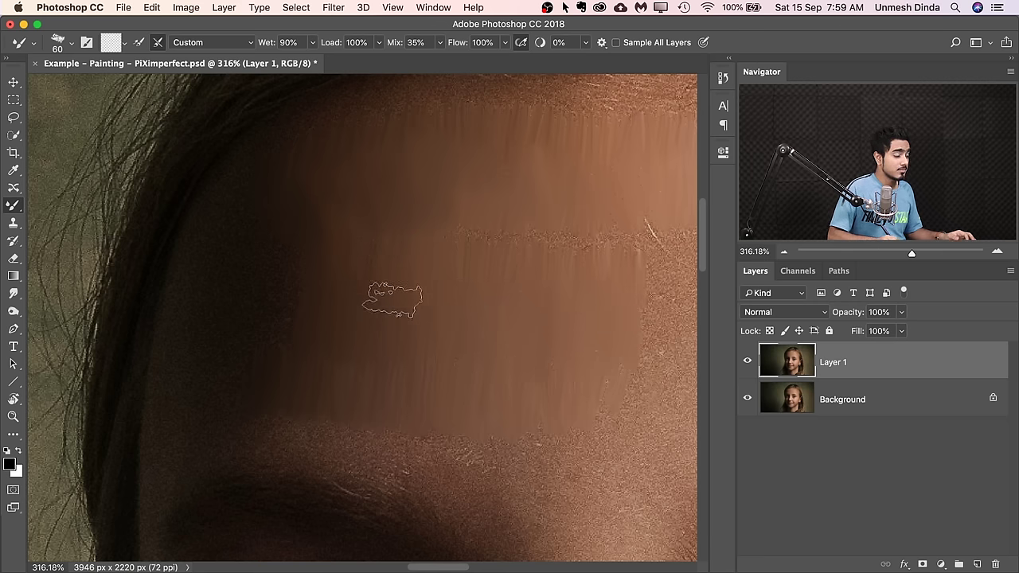
{"action": "scroll", "coordinate": [391, 300], "scroll_direction": "down", "scroll_amount": 3}
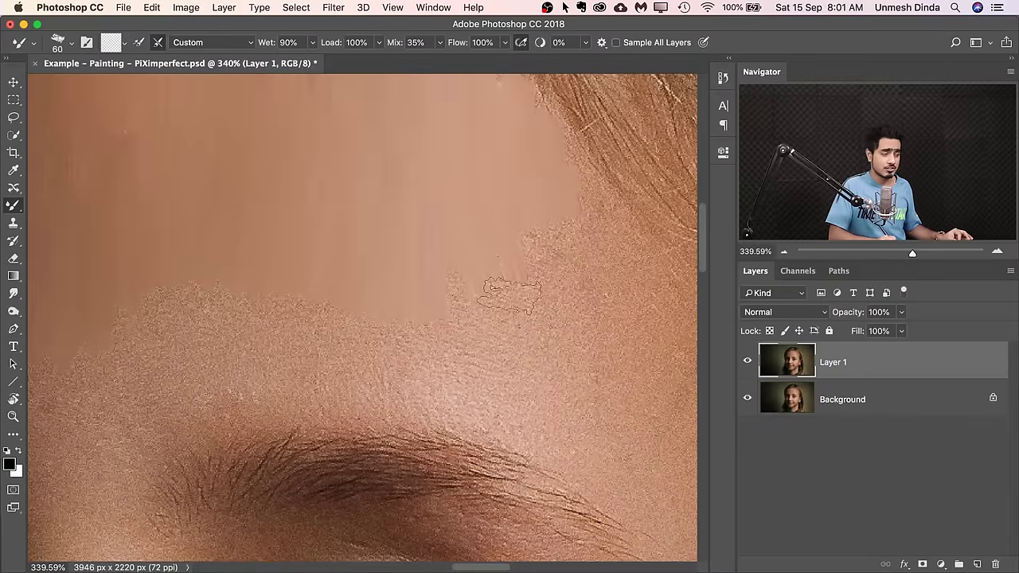
With a 49 px Mixer Brush, paint a soft skin-tone stroke below the eye's inner corner.
{"action": "scroll", "coordinate": [480, 232], "scroll_direction": "down", "scroll_amount": 10}
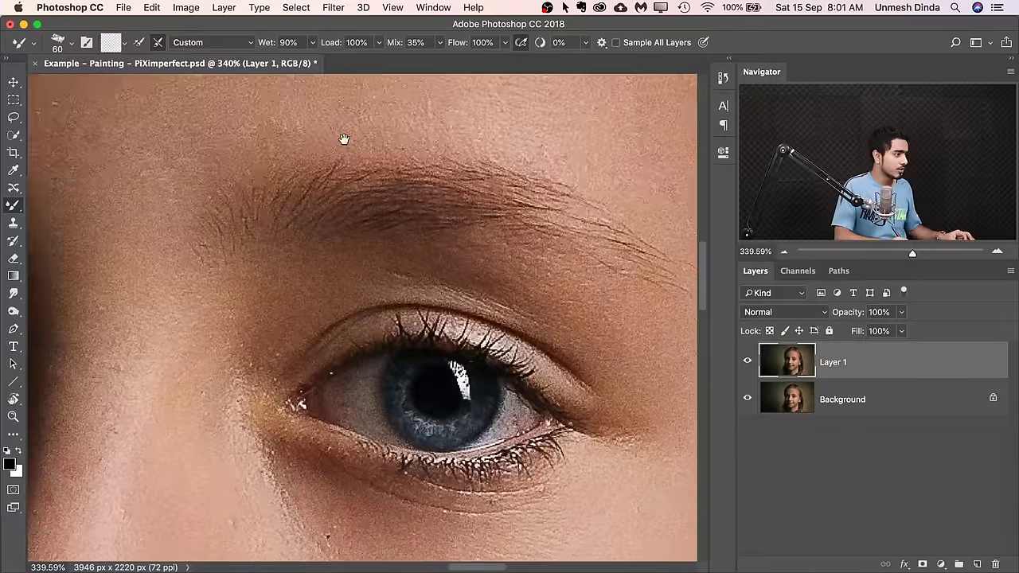
{"action": "scroll", "coordinate": [343, 140], "scroll_direction": "down", "scroll_amount": 6}
{"action": "mouse_move", "coordinate": [274, 311]}
{"action": "left_mouse_down"}
{"action": "mouse_move", "coordinate": [298, 354]}
{"action": "mouse_move", "coordinate": [282, 326]}
{"action": "mouse_move", "coordinate": [303, 339]}
{"action": "mouse_move", "coordinate": [299, 354]}
{"action": "mouse_move", "coordinate": [278, 322]}
{"action": "mouse_move", "coordinate": [301, 373]}
{"action": "mouse_move", "coordinate": [326, 386]}
{"action": "mouse_move", "coordinate": [358, 383]}
{"action": "mouse_move", "coordinate": [271, 370]}
{"action": "mouse_move", "coordinate": [231, 331]}
{"action": "mouse_move", "coordinate": [215, 375]}
{"action": "mouse_move", "coordinate": [271, 417]}
{"action": "mouse_move", "coordinate": [306, 414]}
{"action": "mouse_move", "coordinate": [275, 422]}
{"action": "left_mouse_up"}
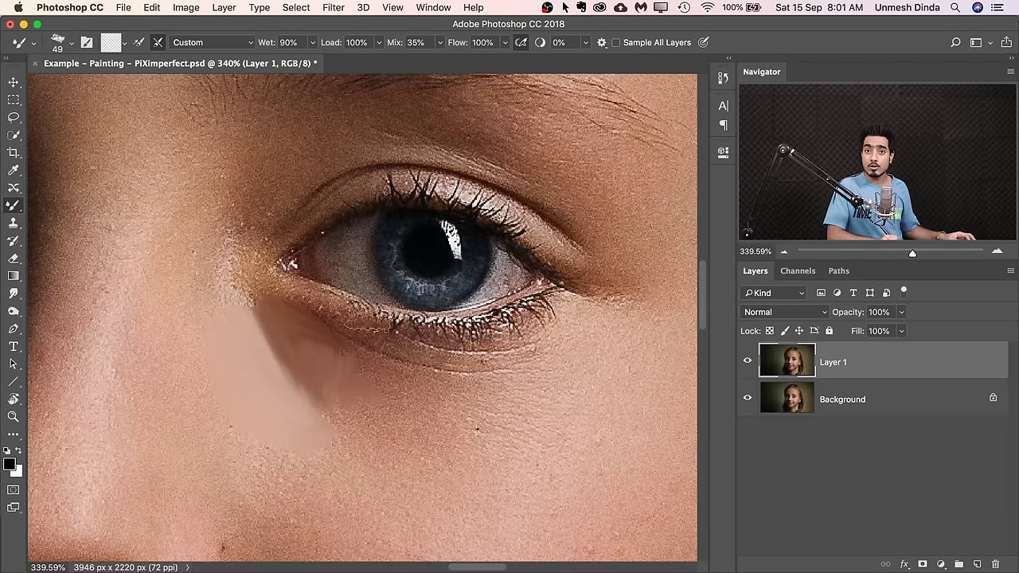
Expand the megapack brush folder and pick a standard big oil brush preset.
{"action": "left_click", "coordinate": [72, 44]}
{"action": "scroll", "coordinate": [254, 345], "scroll_direction": "down", "scroll_amount": 2}
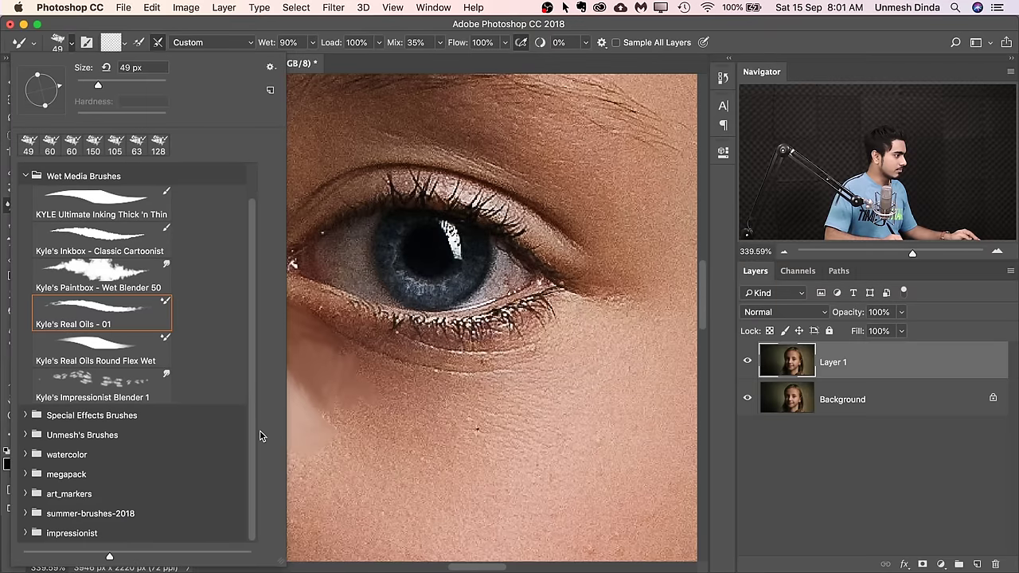
{"action": "left_click", "coordinate": [24, 474]}
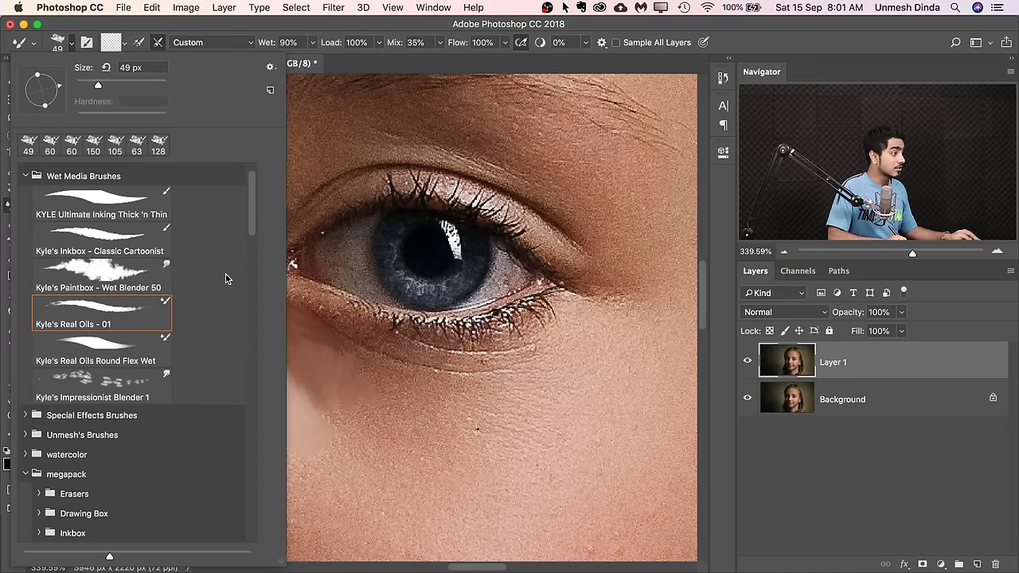
{"action": "mouse_move", "coordinate": [252, 223]}
{"action": "left_mouse_down"}
{"action": "mouse_move", "coordinate": [276, 377]}
{"action": "mouse_move", "coordinate": [277, 472]}
{"action": "left_mouse_up"}
{"action": "scroll", "coordinate": [278, 506], "scroll_direction": "down", "scroll_amount": 5}
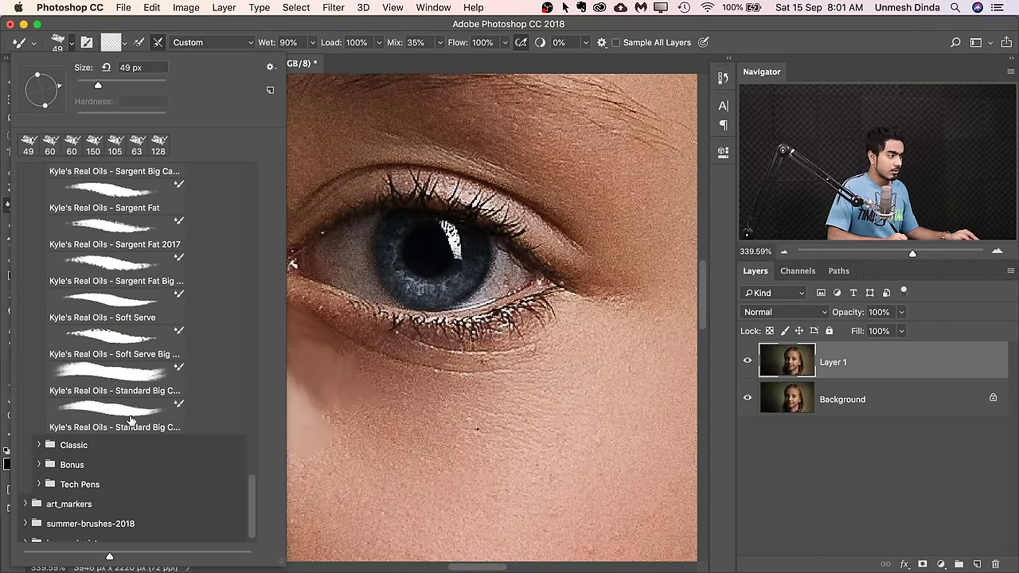
{"action": "left_click", "coordinate": [147, 418]}
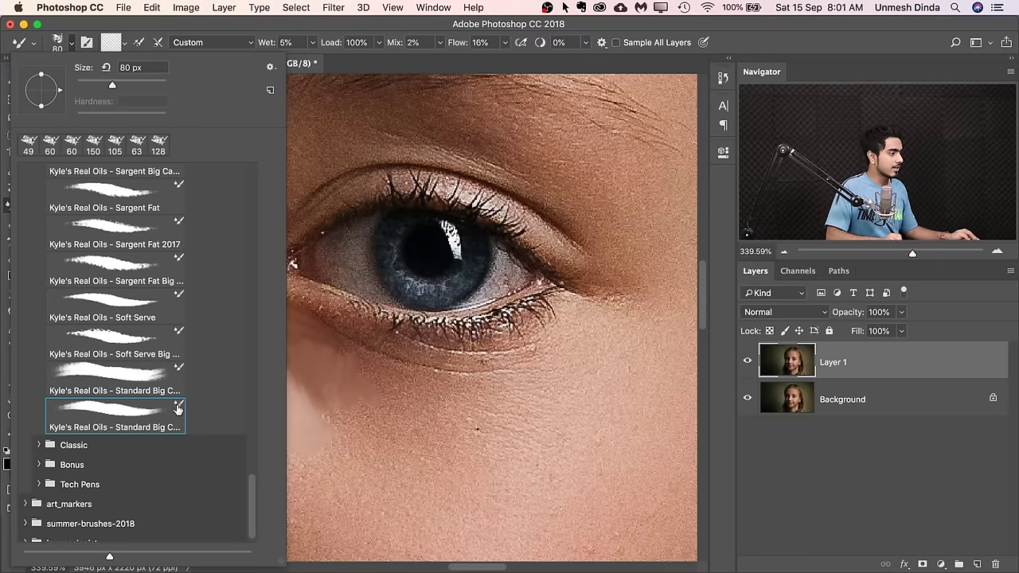
{"action": "left_click", "coordinate": [158, 45]}
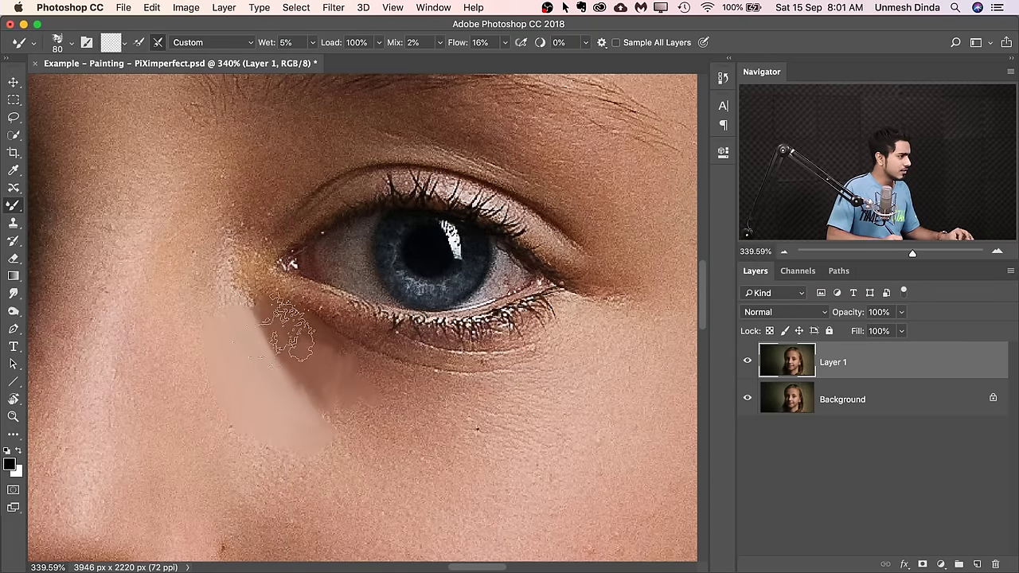
Resize to 44 px, then apply a Kyle's Real Oils Rough Bristle preset (Wet 60%, Mix 38%, Flow 45%).
{"action": "scroll", "coordinate": [288, 326], "scroll_direction": "up", "scroll_amount": 3}
{"action": "left_click_drag", "start_coordinate": [220, 339], "coordinate": [271, 305]}
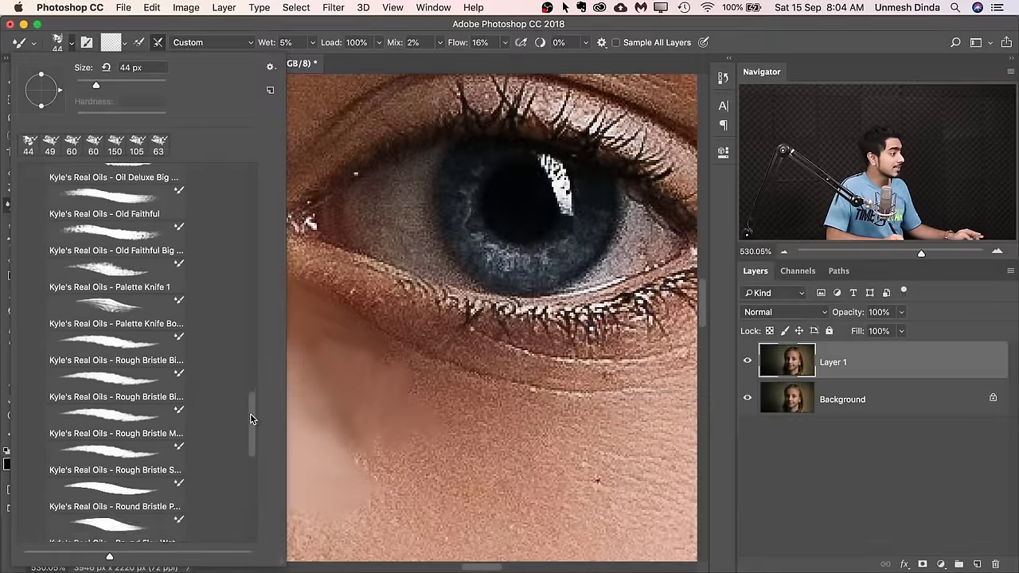
{"action": "left_click_drag", "start_coordinate": [250, 413], "coordinate": [243, 230]}
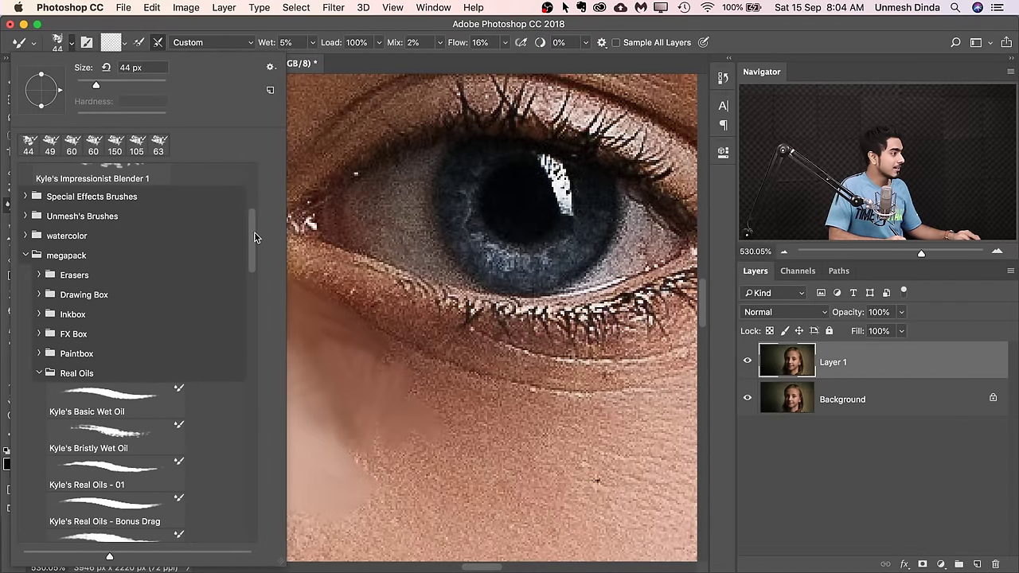
{"action": "left_click_drag", "start_coordinate": [255, 238], "coordinate": [261, 428]}
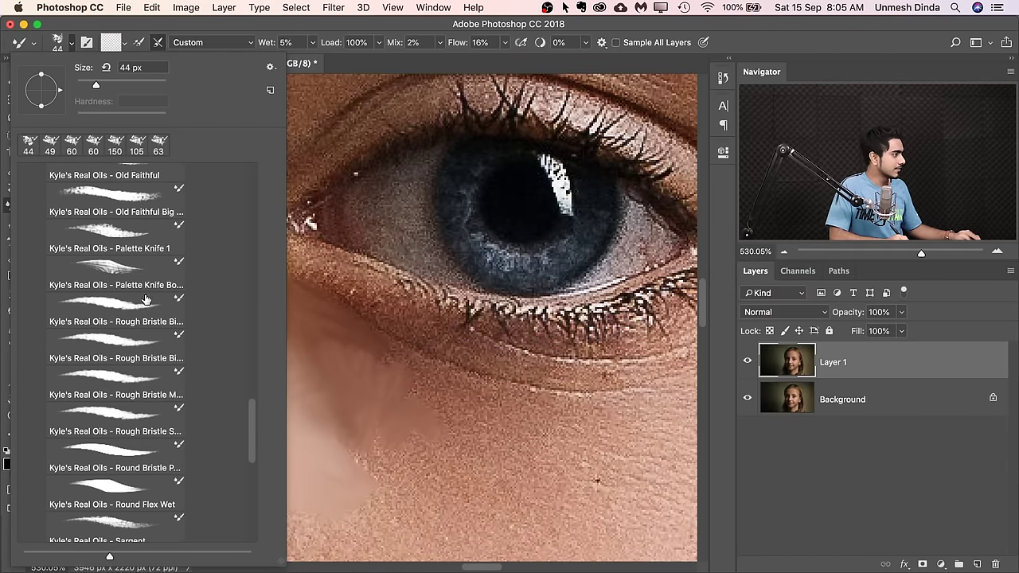
{"action": "left_click", "coordinate": [154, 318]}
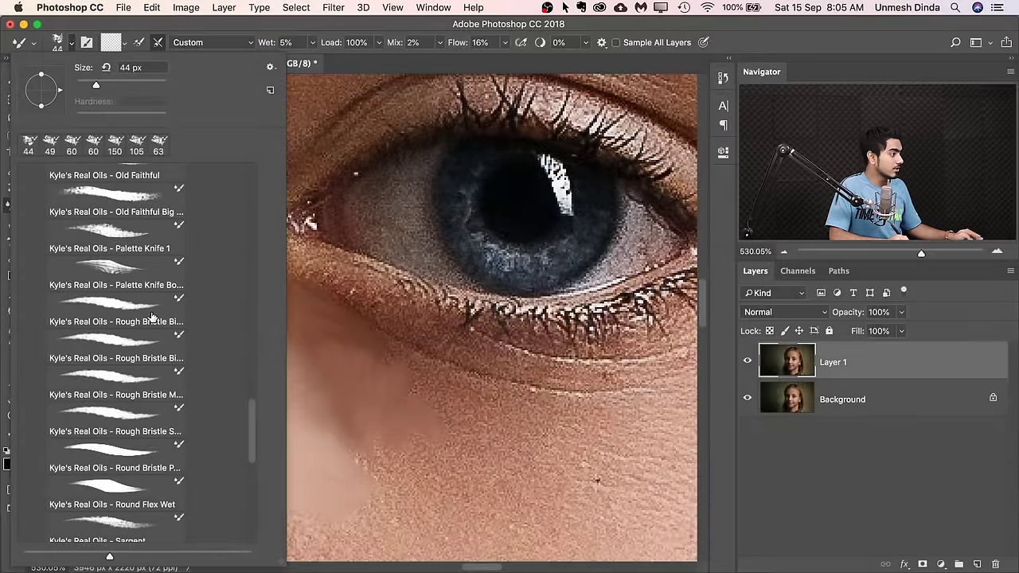
{"action": "double_click", "coordinate": [159, 323]}
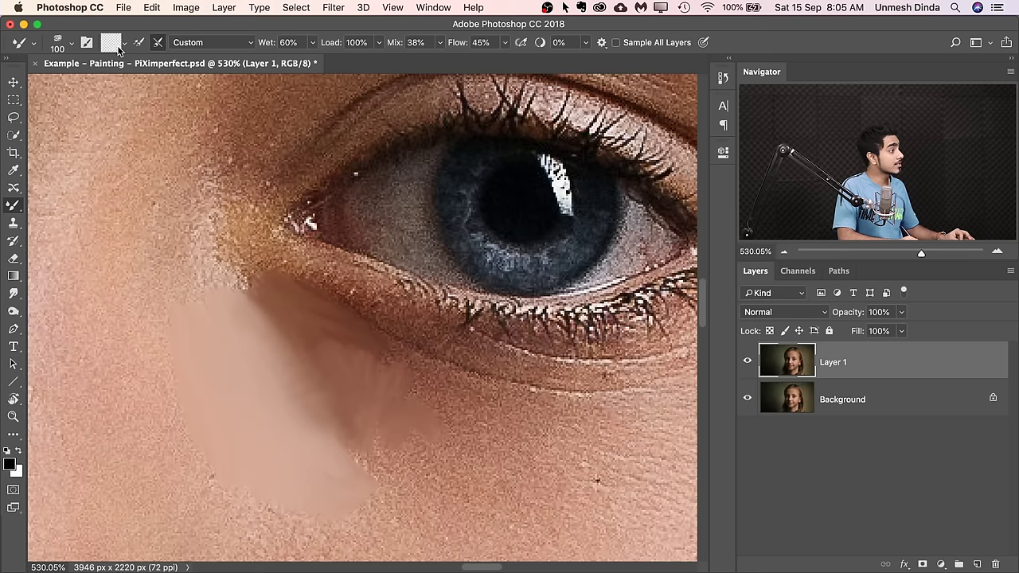
Resize the Real Oils bristle brush to 52 px for detail work under the eye's inner corner.
{"action": "scroll", "coordinate": [314, 354], "scroll_direction": "up", "scroll_amount": 3}
{"action": "left_click_drag", "start_coordinate": [322, 342], "coordinate": [214, 357]}
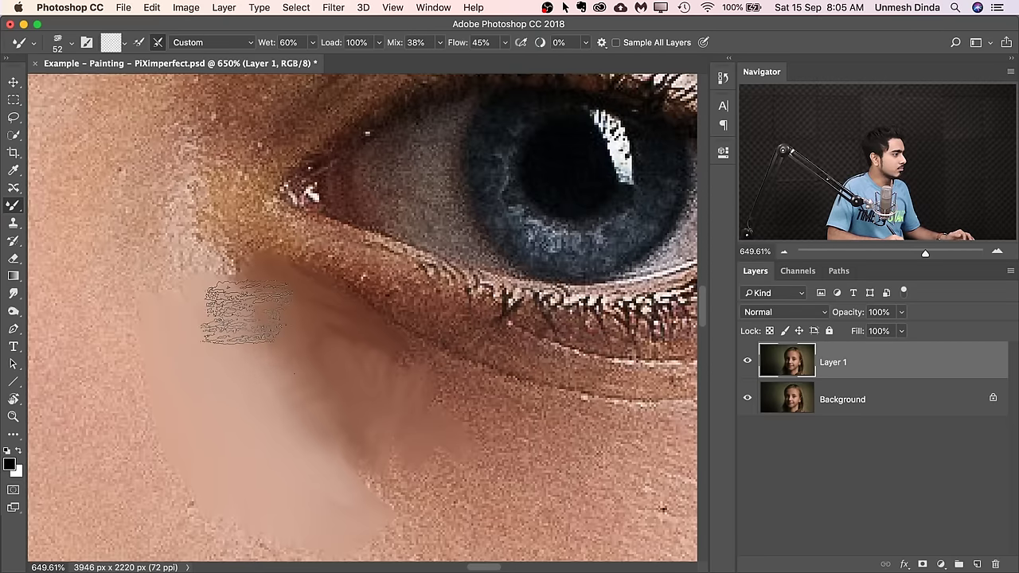
{"action": "scroll", "coordinate": [311, 338], "scroll_direction": "down", "scroll_amount": 5}
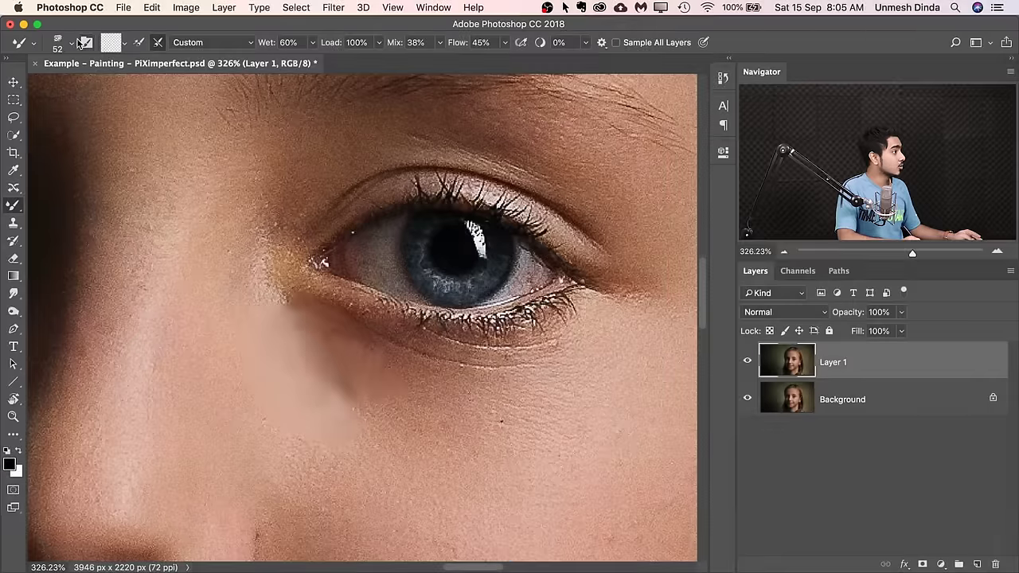
Select the Kyle's Real Oils - 01 wet media preset at 60 px.
{"action": "left_click", "coordinate": [71, 42]}
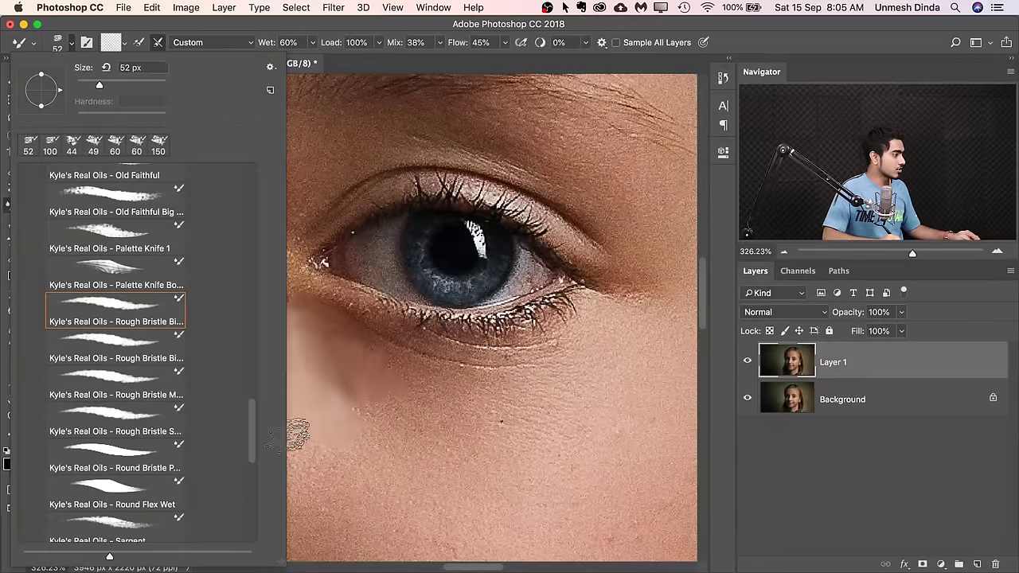
{"action": "scroll", "coordinate": [249, 400], "scroll_direction": "up", "scroll_amount": 15}
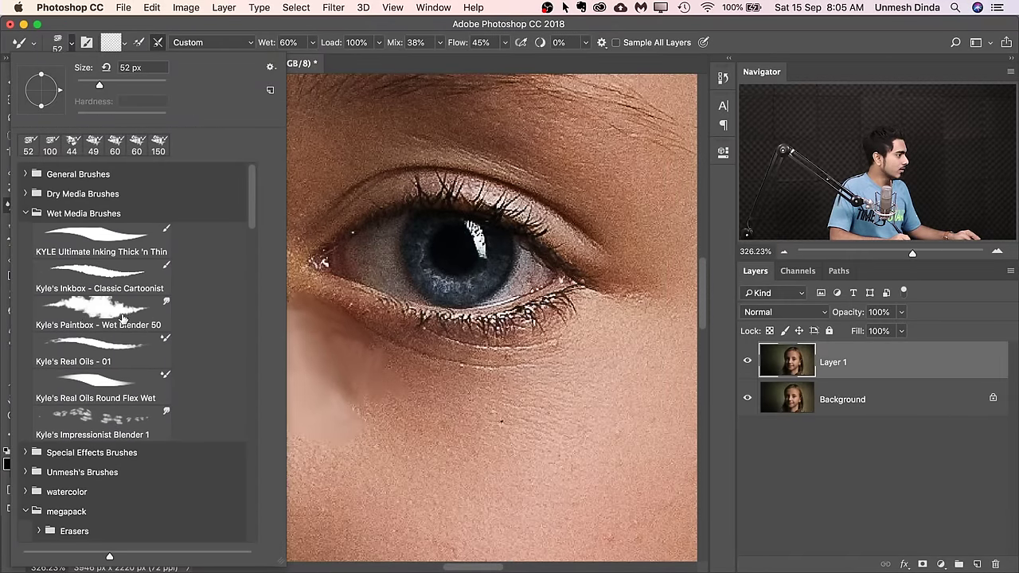
{"action": "left_click", "coordinate": [108, 361]}
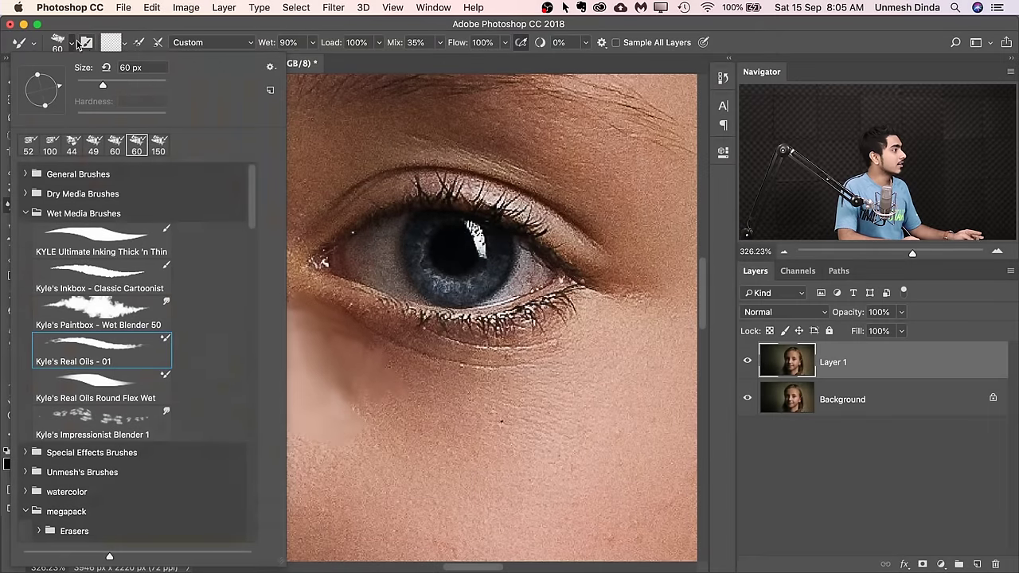
{"action": "left_click", "coordinate": [73, 42]}
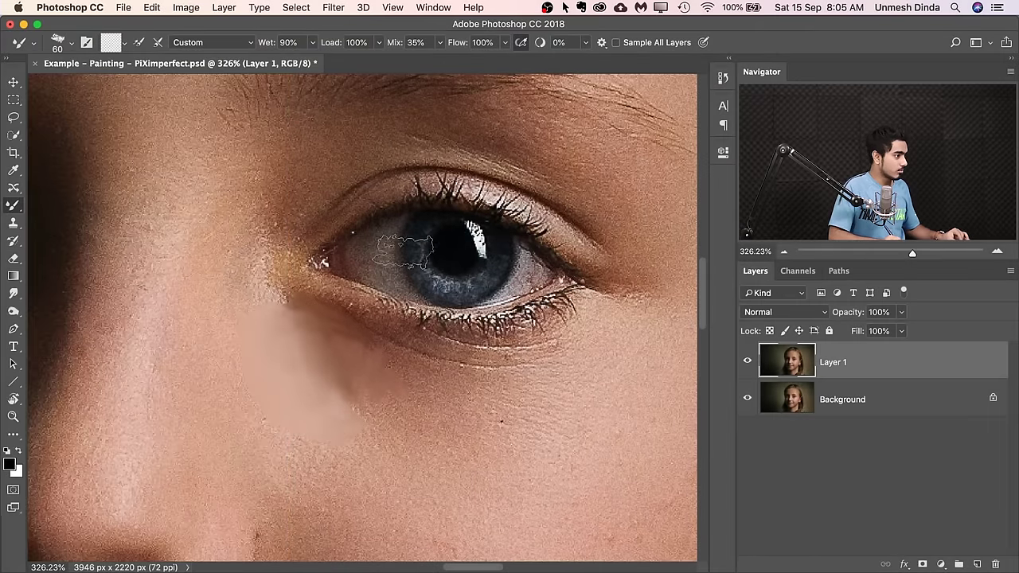
{"action": "scroll", "coordinate": [406, 251], "scroll_direction": "down", "scroll_amount": 5}
{"action": "scroll", "coordinate": [391, 345], "scroll_direction": "up", "scroll_amount": 3}
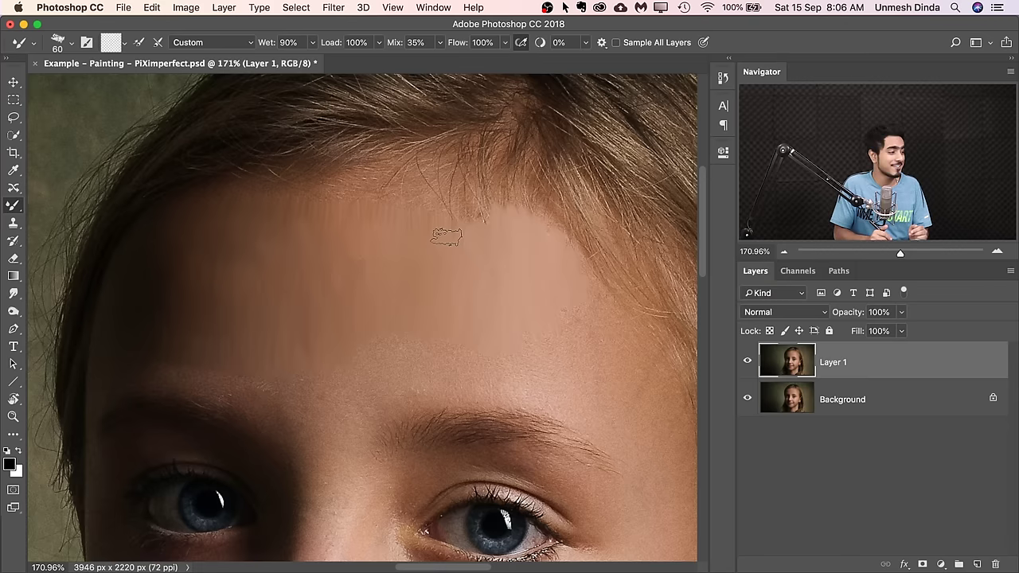
Enlarge the brush slightly and lay smooth oil strokes over the forehead, brow gap and nose bridge.
{"action": "scroll", "coordinate": [446, 237], "scroll_direction": "up", "scroll_amount": 5}
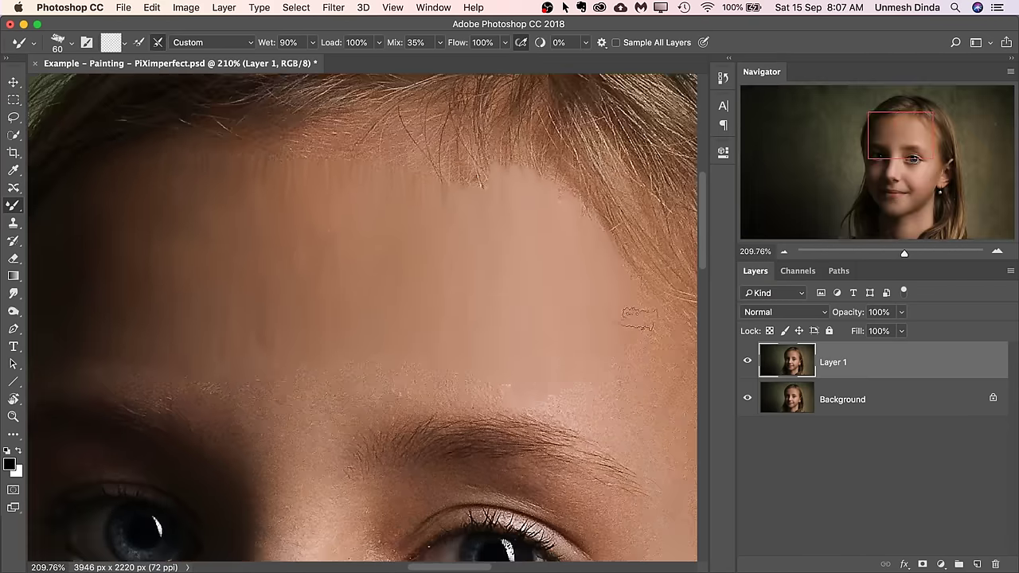
{"action": "scroll", "coordinate": [552, 319], "scroll_direction": "down", "scroll_amount": 5}
{"action": "scroll", "coordinate": [553, 319], "scroll_direction": "up", "scroll_amount": 8}
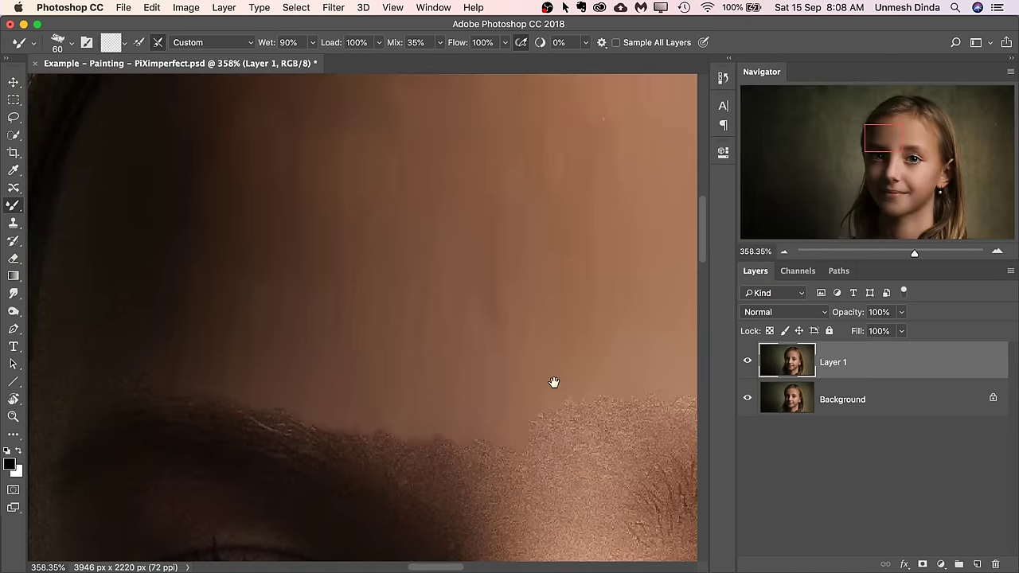
{"action": "scroll", "coordinate": [444, 347], "scroll_direction": "down", "scroll_amount": 3}
{"action": "scroll", "coordinate": [382, 239], "scroll_direction": "up", "scroll_amount": 3}
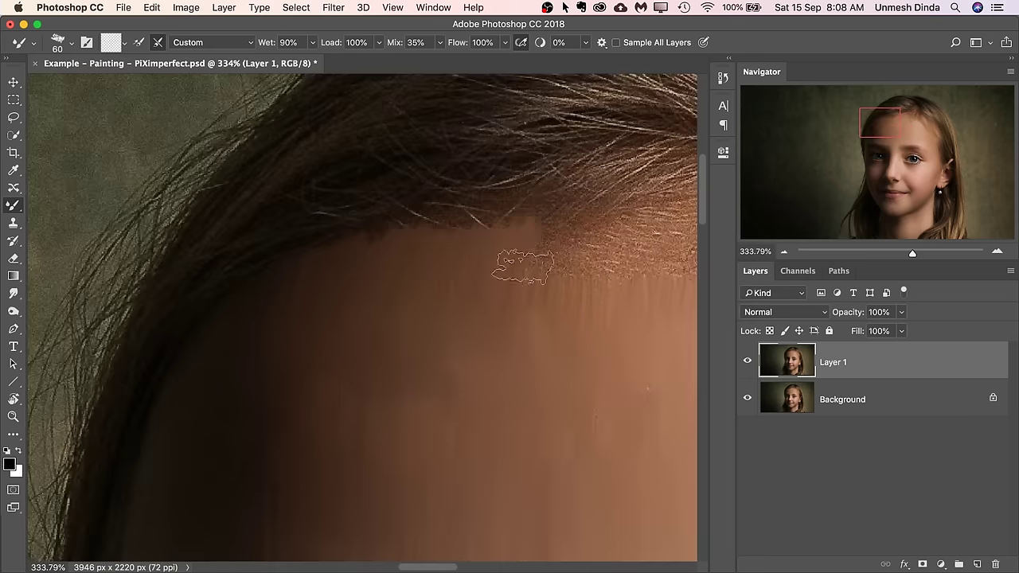
{"action": "scroll", "coordinate": [477, 269], "scroll_direction": "up", "scroll_amount": 4}
{"action": "key", "text": "]"}
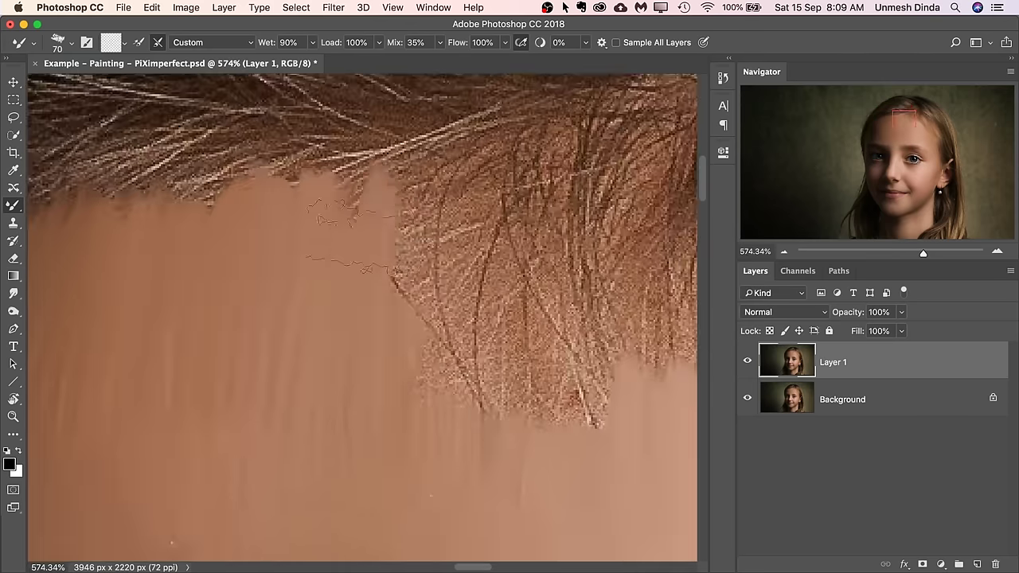
{"action": "scroll", "coordinate": [352, 236], "scroll_direction": "down", "scroll_amount": 3}
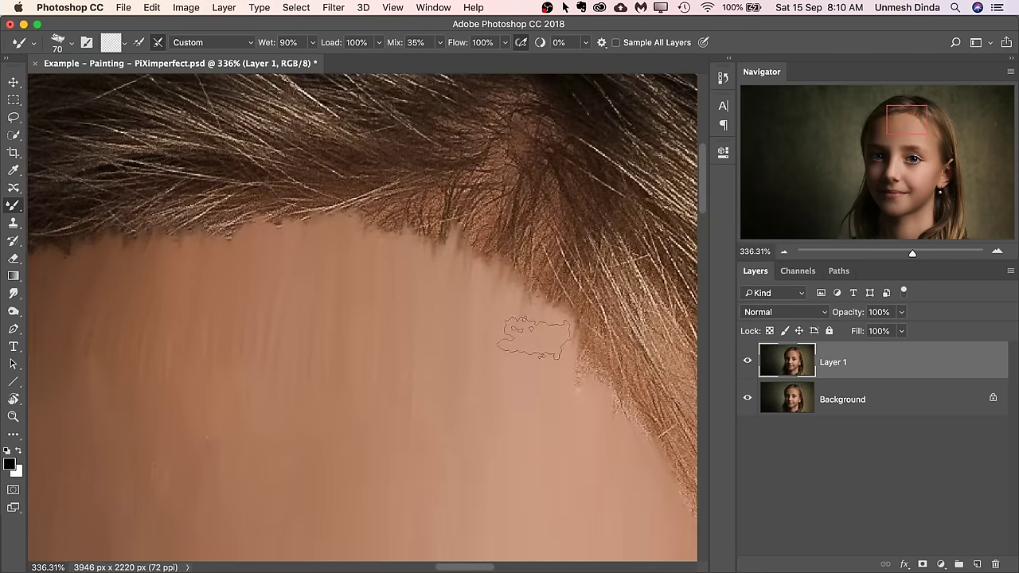
{"action": "scroll", "coordinate": [533, 338], "scroll_direction": "down", "scroll_amount": 10}
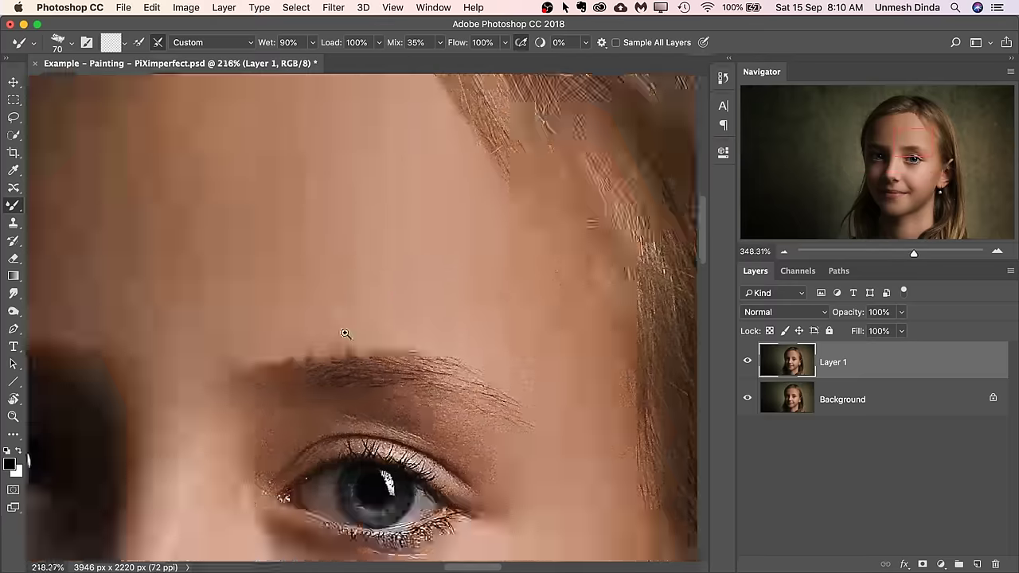
{"action": "scroll", "coordinate": [345, 333], "scroll_direction": "down", "scroll_amount": 6}
{"action": "scroll", "coordinate": [387, 311], "scroll_direction": "up", "scroll_amount": 6}
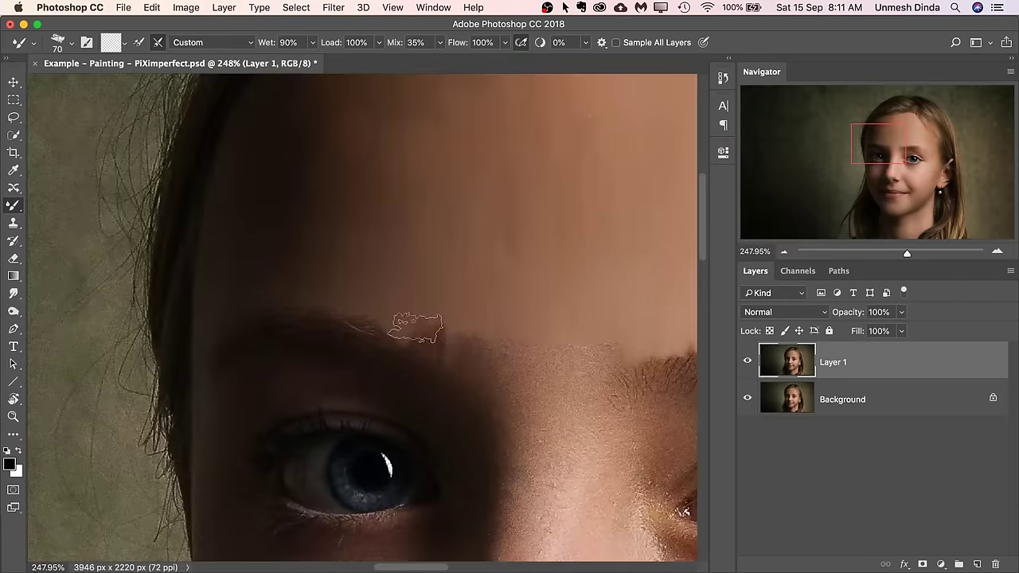
{"action": "scroll", "coordinate": [415, 326], "scroll_direction": "down", "scroll_amount": 4}
{"action": "scroll", "coordinate": [512, 337], "scroll_direction": "up", "scroll_amount": 5}
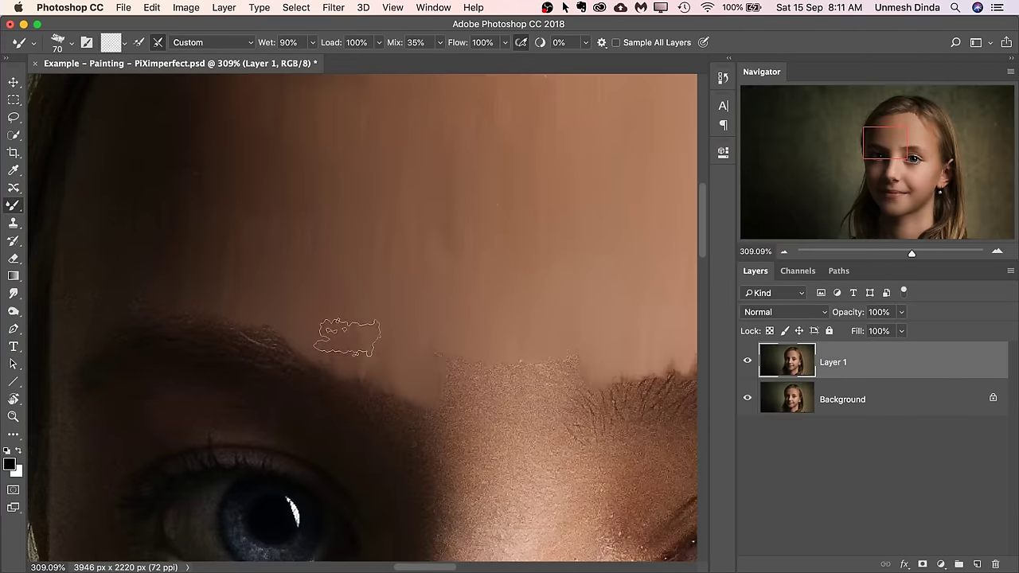
{"action": "scroll", "coordinate": [585, 388], "scroll_direction": "up", "scroll_amount": 1}
{"action": "scroll", "coordinate": [430, 356], "scroll_direction": "down", "scroll_amount": 2}
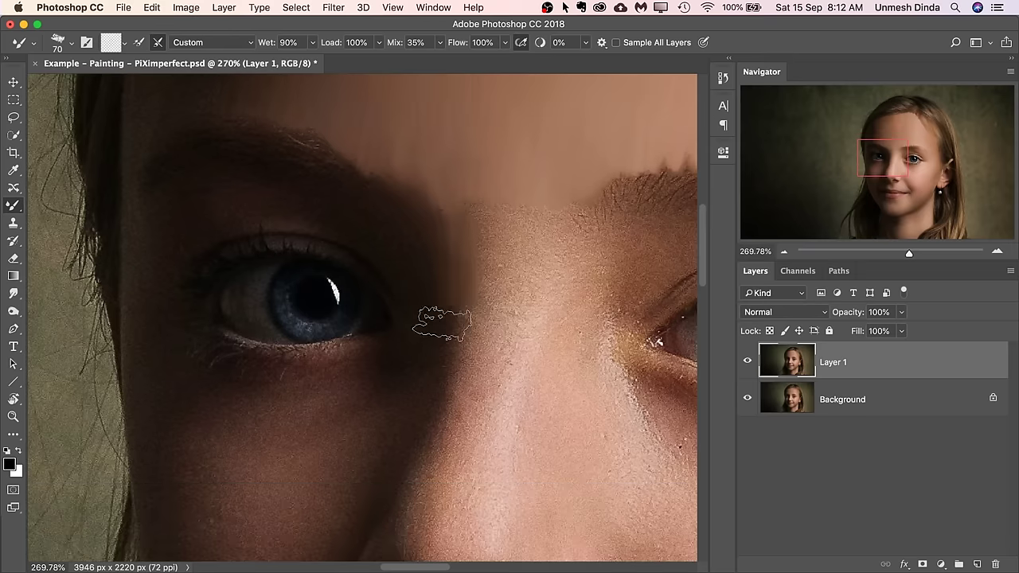
{"action": "scroll", "coordinate": [473, 326], "scroll_direction": "down", "scroll_amount": 1}
{"action": "scroll", "coordinate": [444, 455], "scroll_direction": "down", "scroll_amount": 3}
{"action": "scroll", "coordinate": [470, 252], "scroll_direction": "down", "scroll_amount": 1}
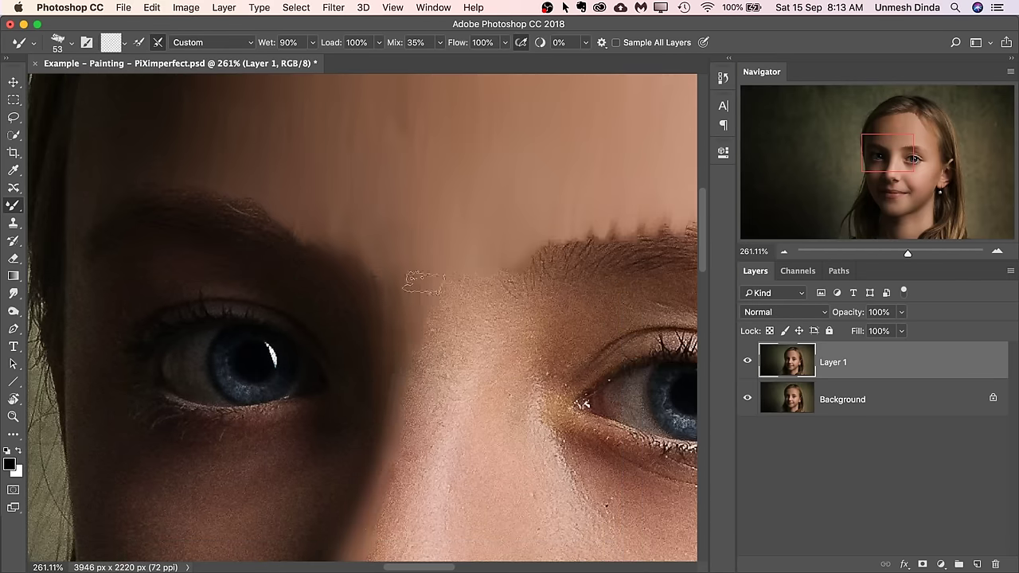
{"action": "scroll", "coordinate": [381, 518], "scroll_direction": "down", "scroll_amount": 1}
{"action": "scroll", "coordinate": [428, 316], "scroll_direction": "down", "scroll_amount": 1}
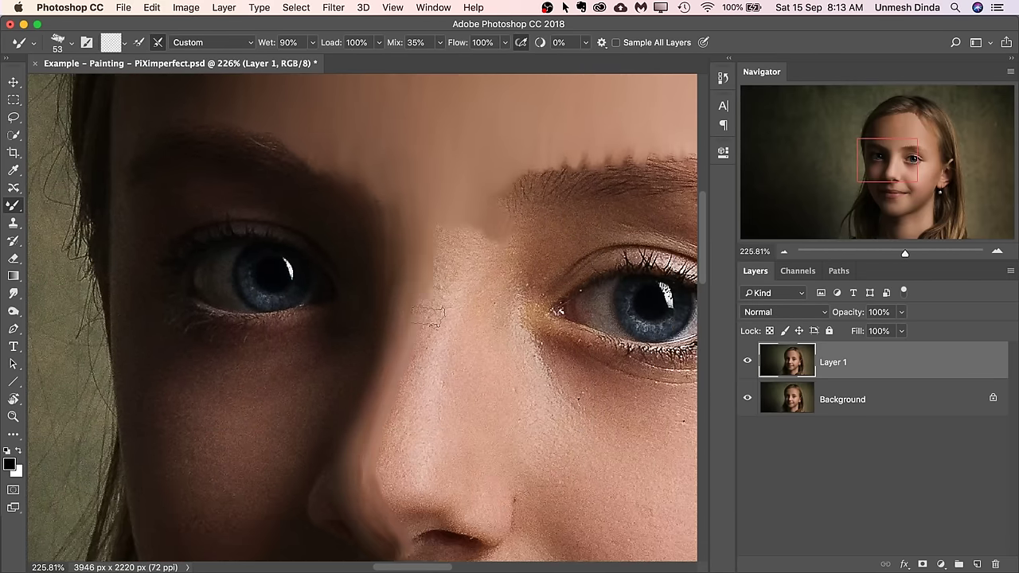
{"action": "scroll", "coordinate": [406, 443], "scroll_direction": "up", "scroll_amount": 1}
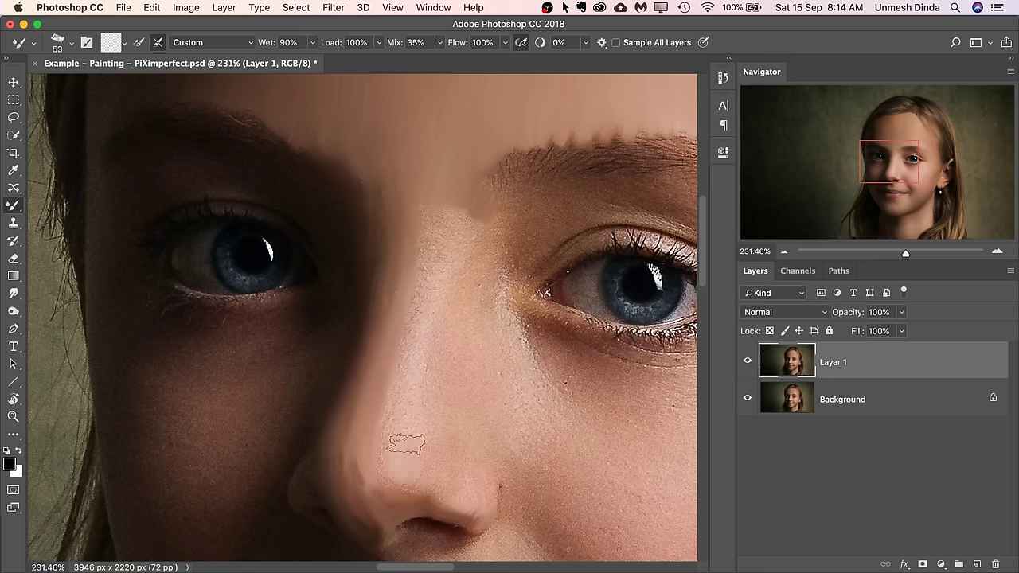
{"action": "scroll", "coordinate": [445, 248], "scroll_direction": "up", "scroll_amount": 2}
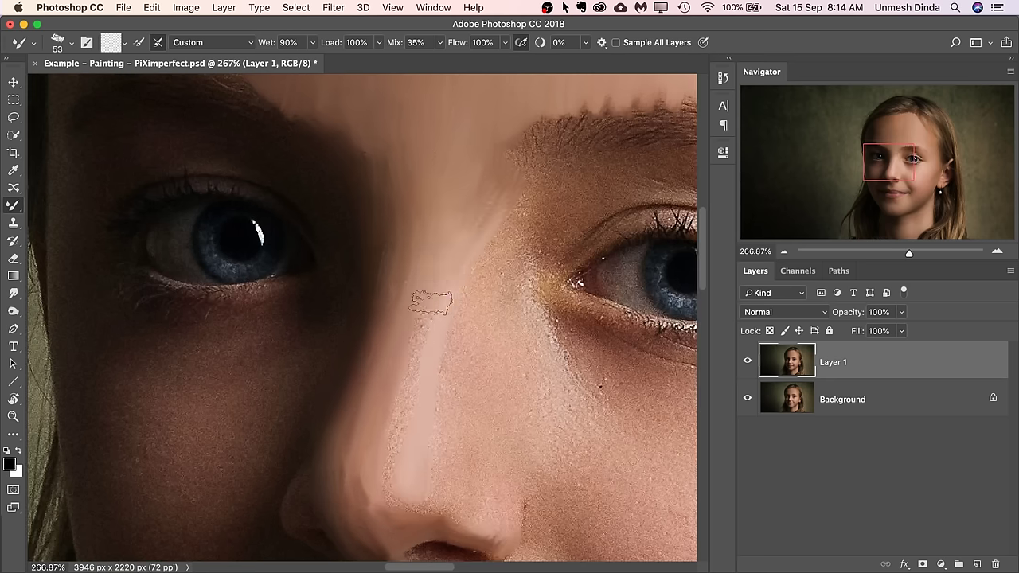
{"action": "scroll", "coordinate": [372, 495], "scroll_direction": "up", "scroll_amount": 1}
{"action": "scroll", "coordinate": [362, 351], "scroll_direction": "up", "scroll_amount": 1}
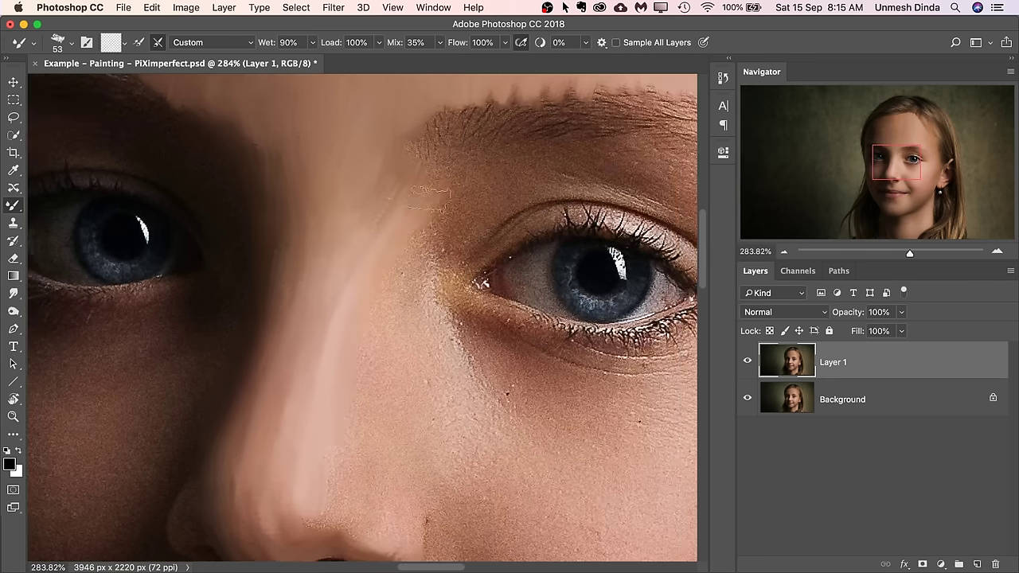
{"action": "scroll", "coordinate": [380, 472], "scroll_direction": "down", "scroll_amount": 2}
{"action": "scroll", "coordinate": [354, 441], "scroll_direction": "down", "scroll_amount": 10}
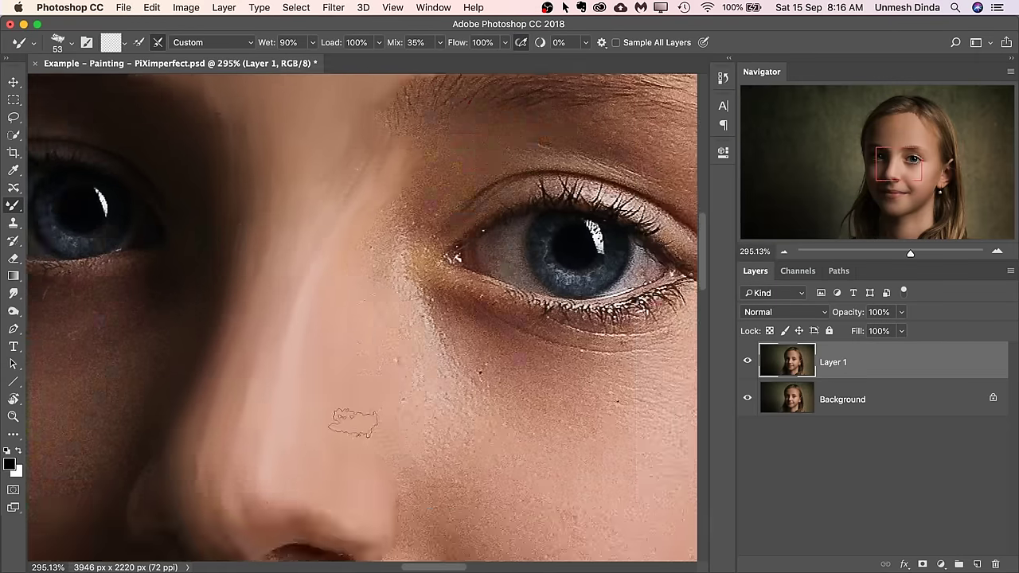
Toggle Layer 1's visibility off and on to compare the painting with the original.
{"action": "left_click", "coordinate": [748, 361]}
{"action": "left_click", "coordinate": [748, 361]}
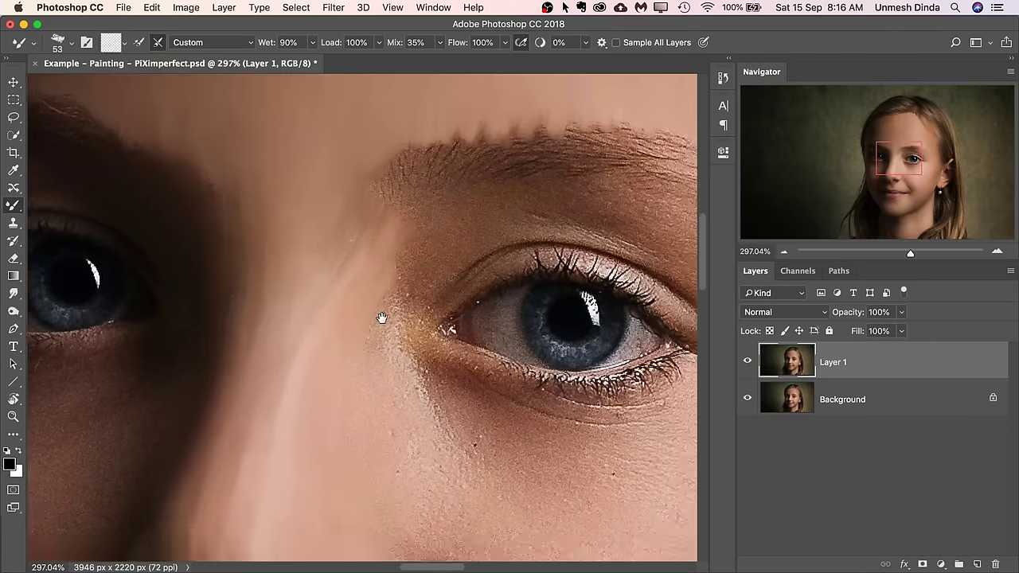
{"action": "scroll", "coordinate": [380, 318], "scroll_direction": "up", "scroll_amount": 3}
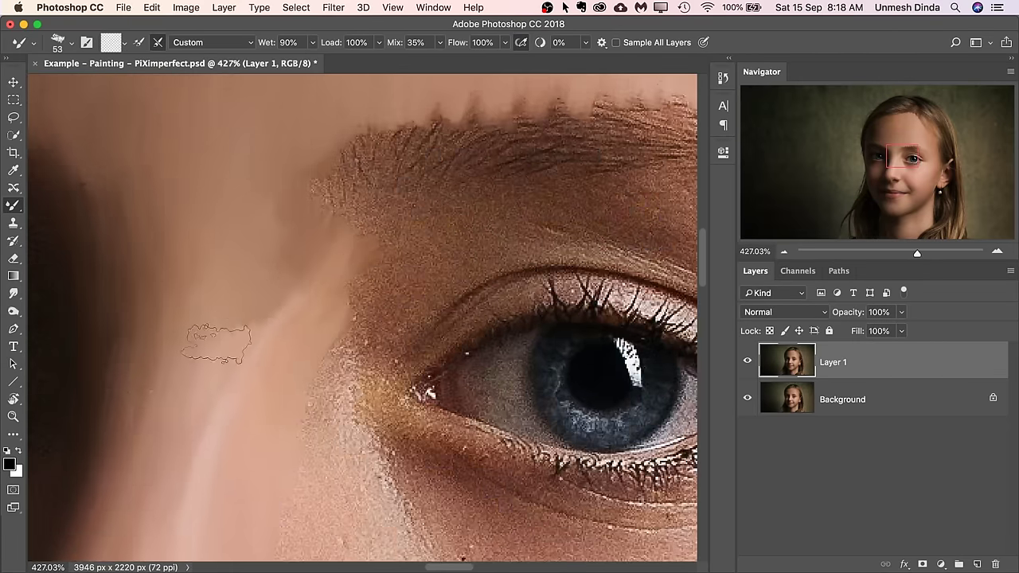
{"action": "scroll", "coordinate": [309, 283], "scroll_direction": "down", "scroll_amount": 1}
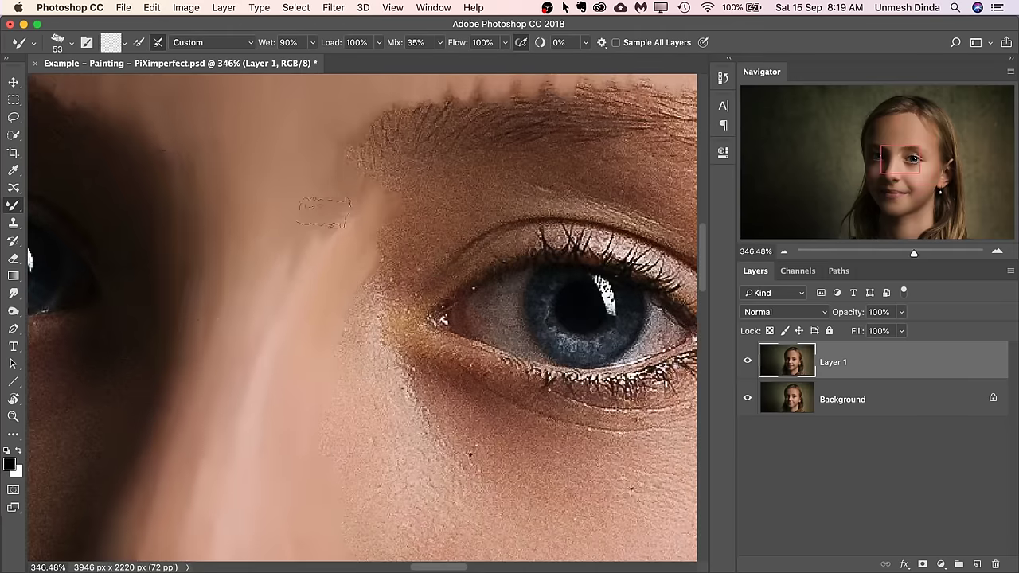
{"action": "scroll", "coordinate": [308, 261], "scroll_direction": "down", "scroll_amount": 4}
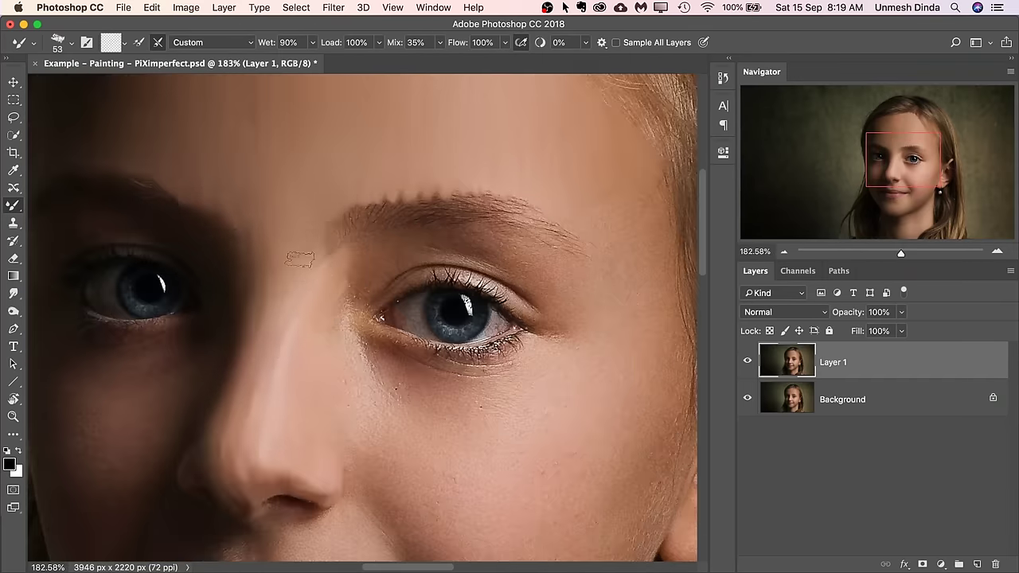
{"action": "scroll", "coordinate": [374, 237], "scroll_direction": "up", "scroll_amount": 5}
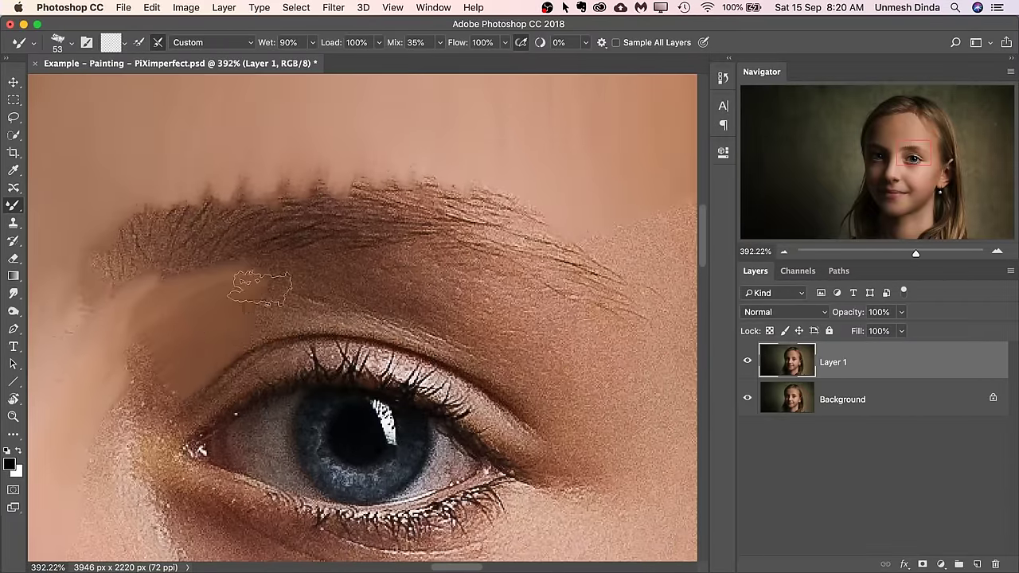
Shrink the brush to 36 px and smooth the eyelid crease and brow area.
{"action": "key", "text": "bracketleft"}
{"action": "key", "text": "bracketleft"}
{"action": "mouse_move", "coordinate": [261, 288]}
{"action": "left_mouse_down"}
{"action": "mouse_move", "coordinate": [173, 312]}
{"action": "mouse_move", "coordinate": [366, 378]}
{"action": "mouse_move", "coordinate": [442, 442]}
{"action": "left_mouse_up"}
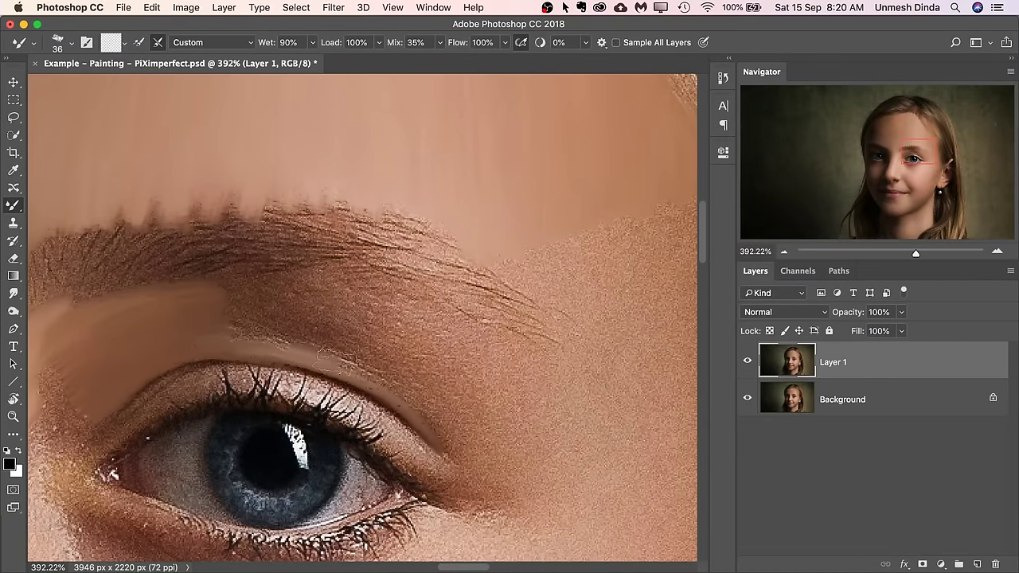
{"action": "mouse_move", "coordinate": [234, 328]}
{"action": "left_mouse_down"}
{"action": "mouse_move", "coordinate": [285, 327]}
{"action": "mouse_move", "coordinate": [291, 281]}
{"action": "mouse_move", "coordinate": [332, 304]}
{"action": "mouse_move", "coordinate": [303, 331]}
{"action": "mouse_move", "coordinate": [390, 342]}
{"action": "left_mouse_up"}
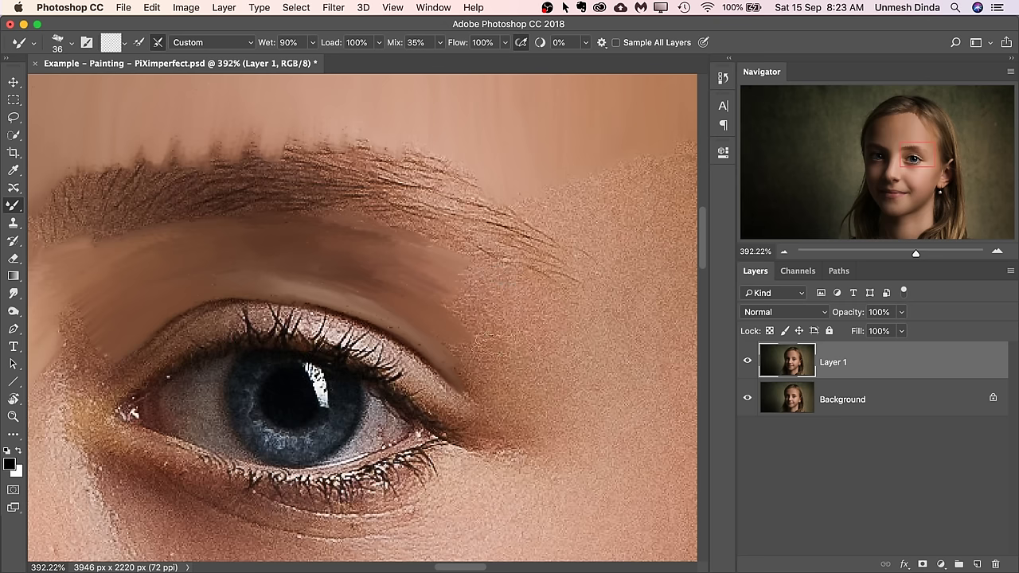
{"action": "left_click_drag", "start_coordinate": [495, 331], "coordinate": [418, 301]}
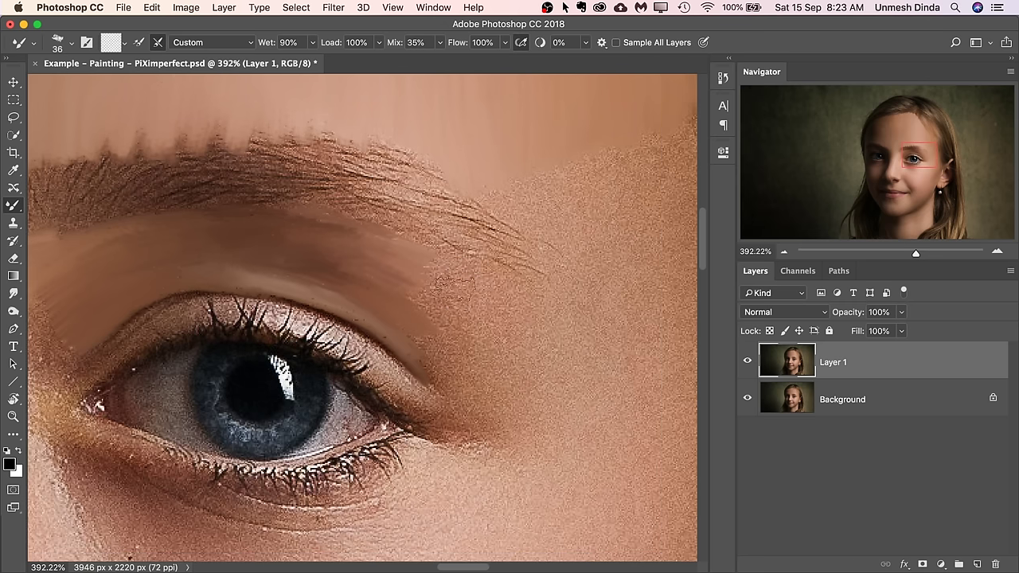